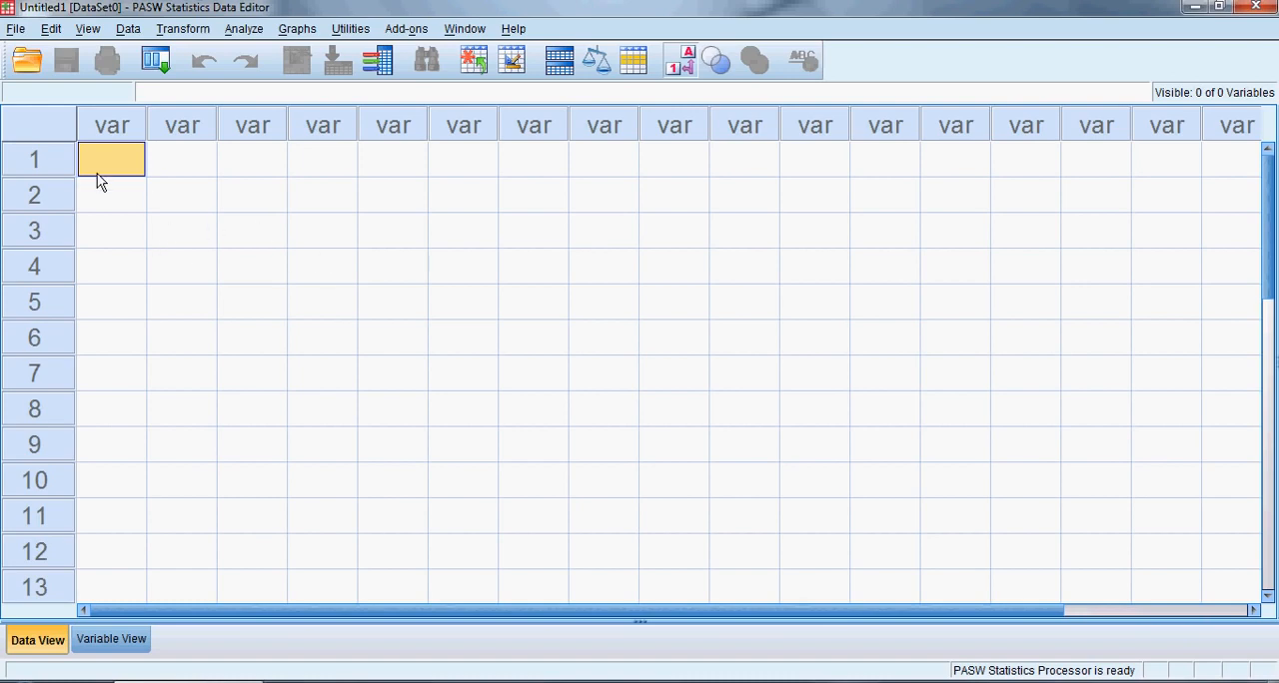
Examine the case rows and variable columns of the empty data grid
click(46, 162)
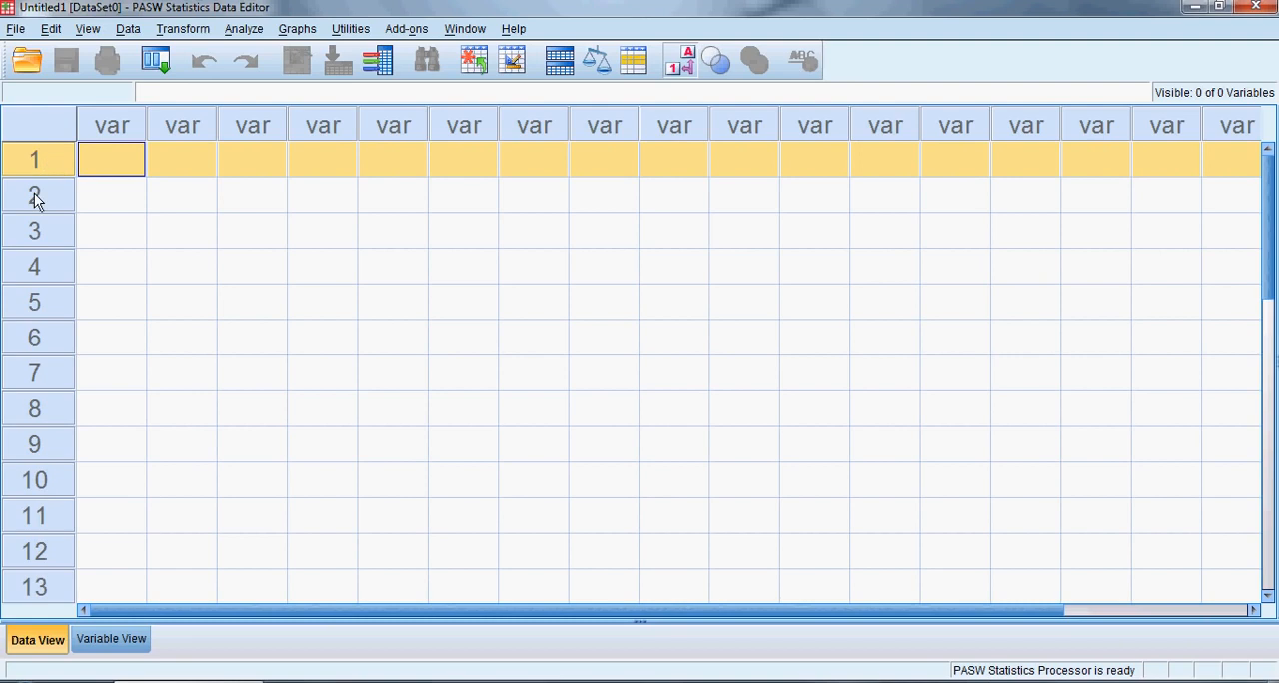
click(34, 200)
click(35, 242)
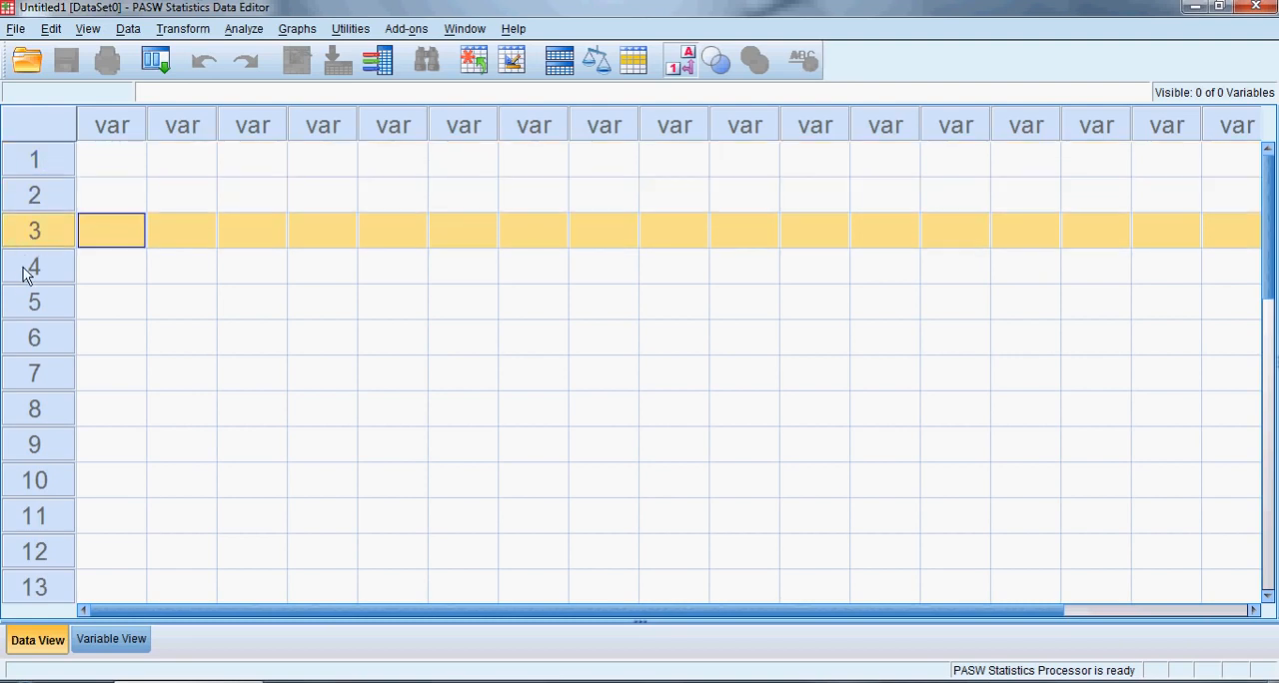
click(26, 276)
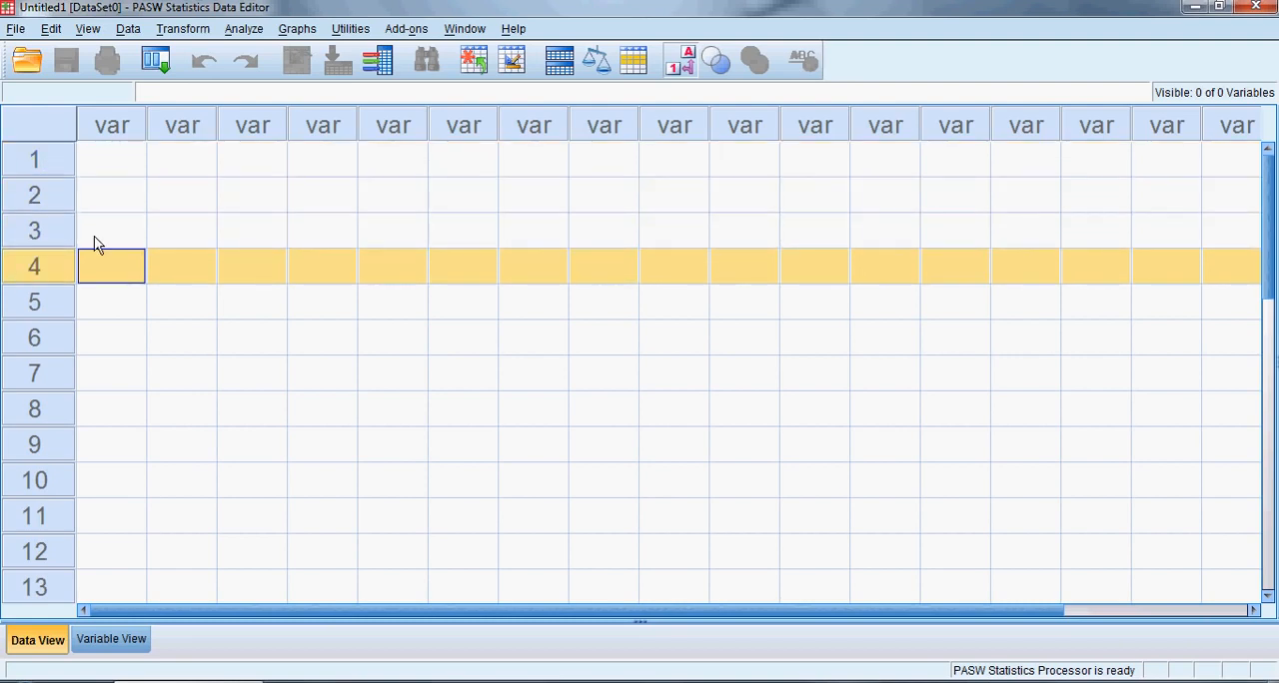
click(107, 128)
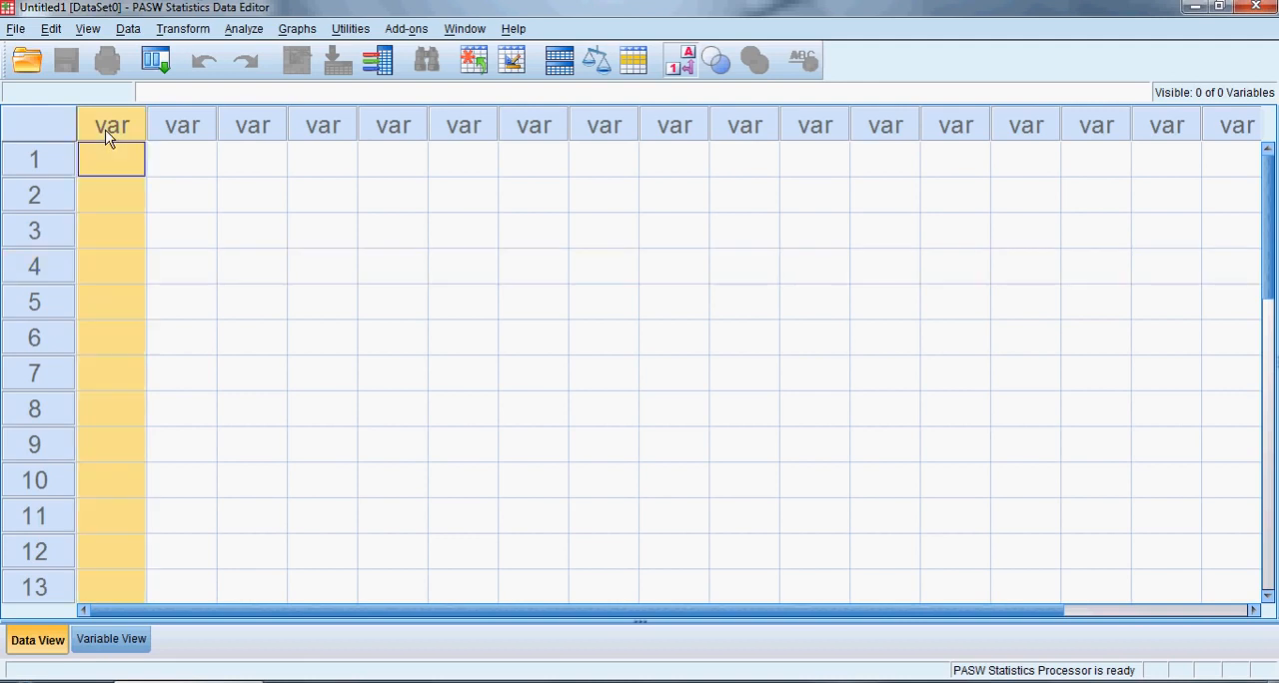
click(168, 130)
click(245, 130)
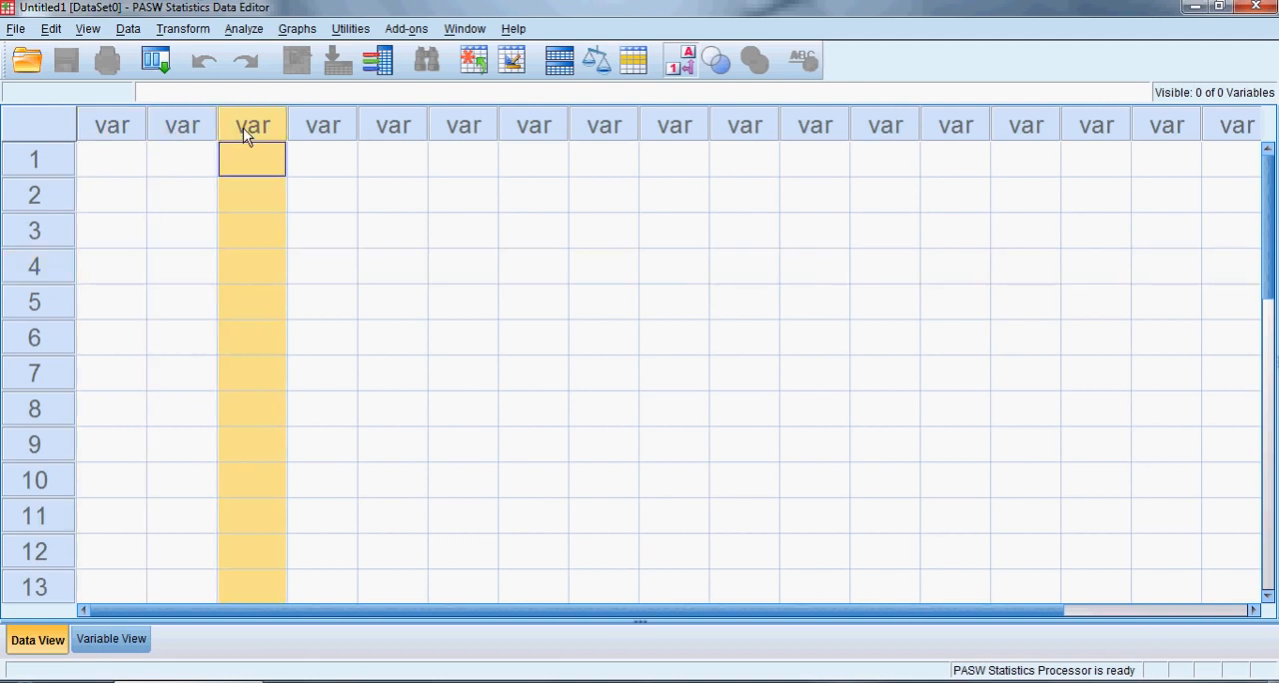
click(30, 174)
click(34, 195)
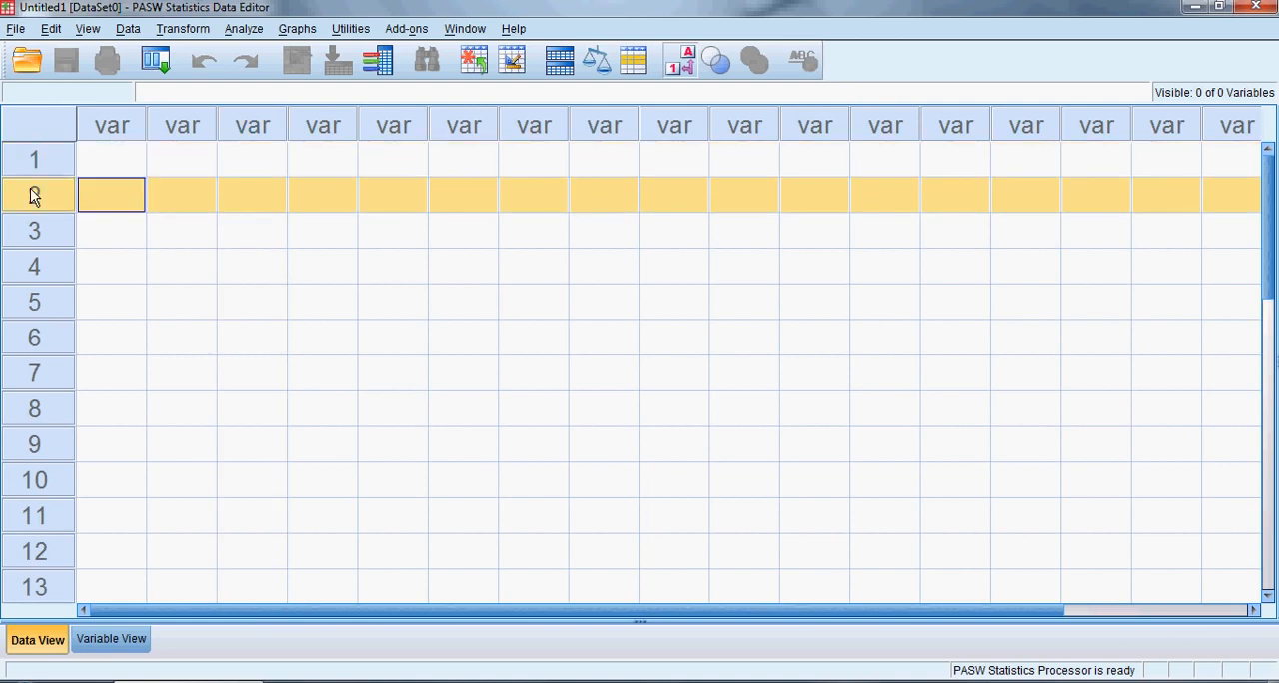
Enter the values 1, 2 and 3 in the first three rows of the first column
click(122, 163)
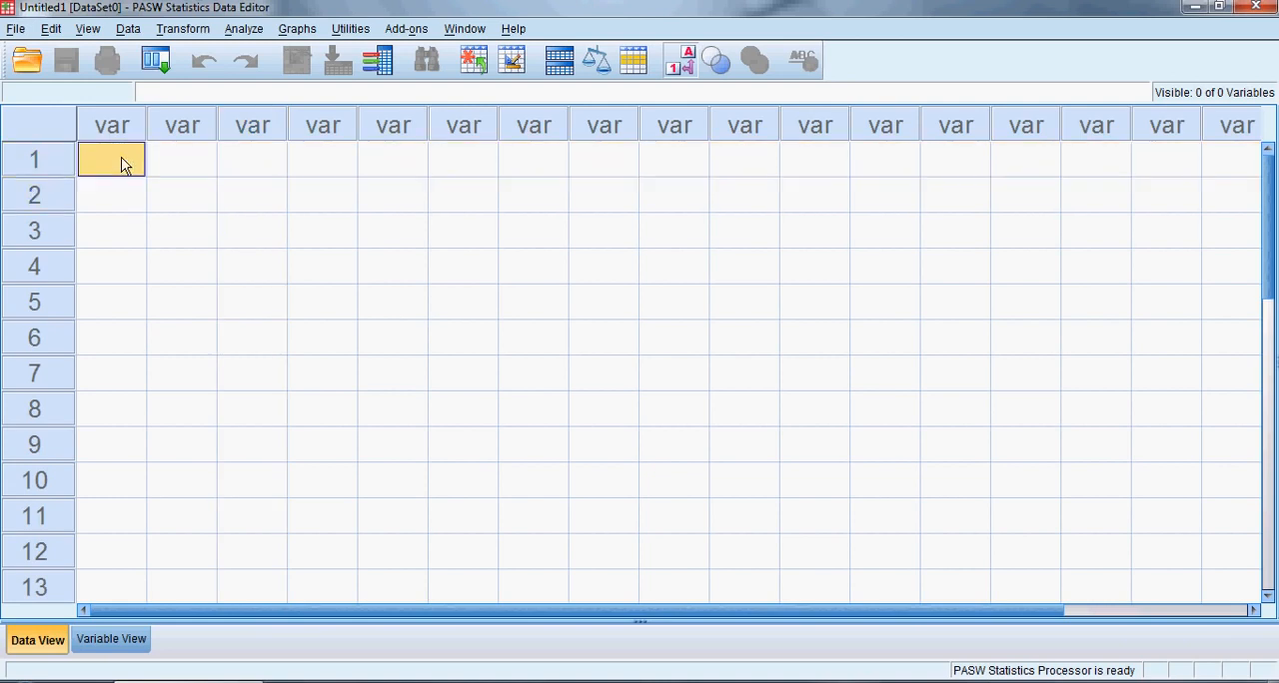
text(1)
key(Return)
text(2)
key(Return)
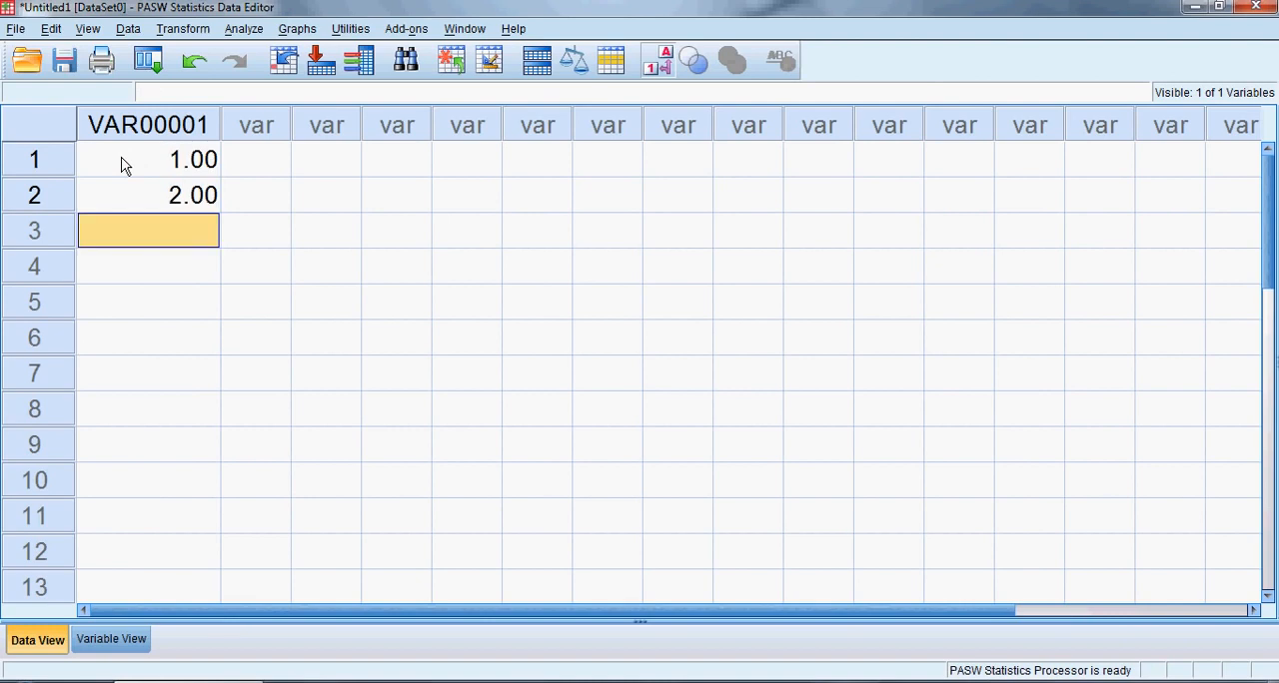
text(3)
key(Return)
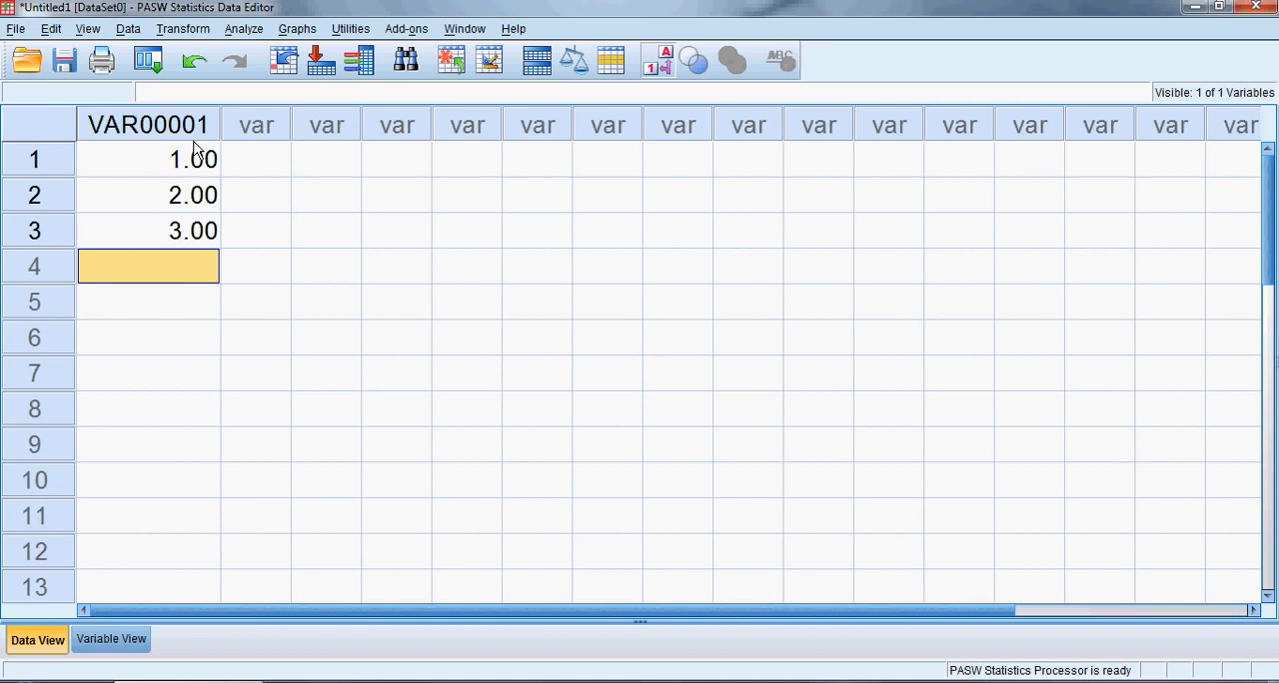
Enter the value 4 in the first row of the second column
click(259, 165)
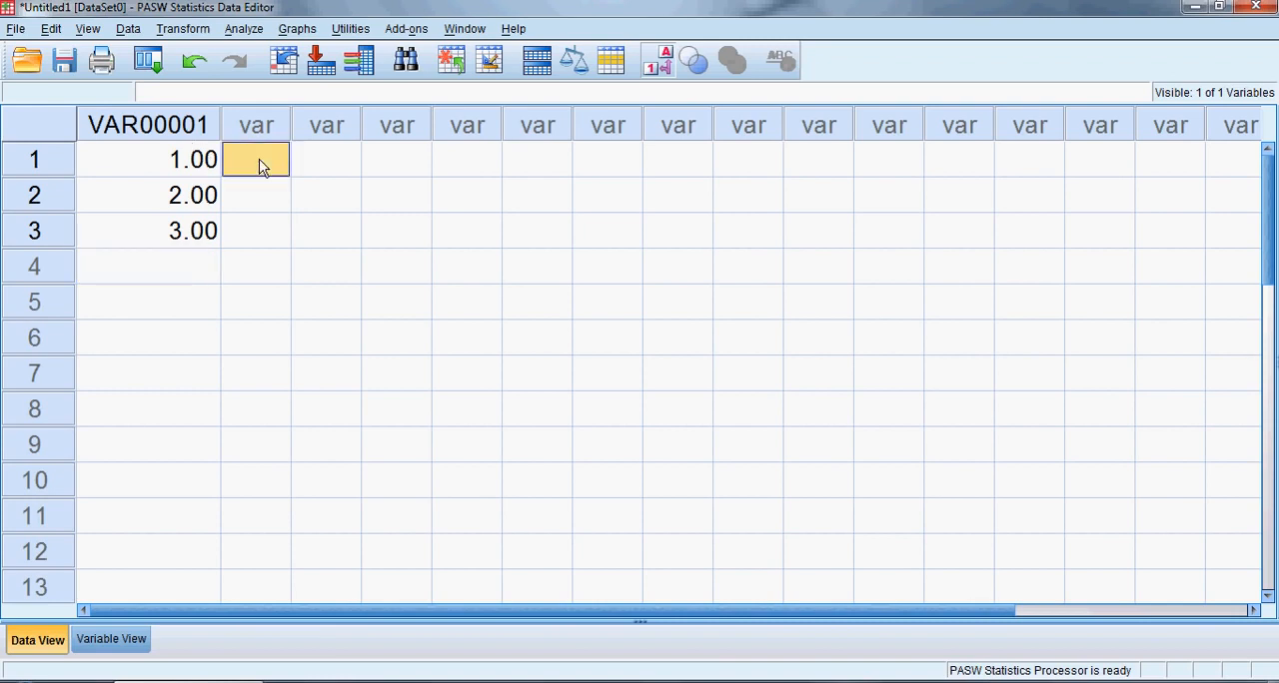
text(4)
key(Return)
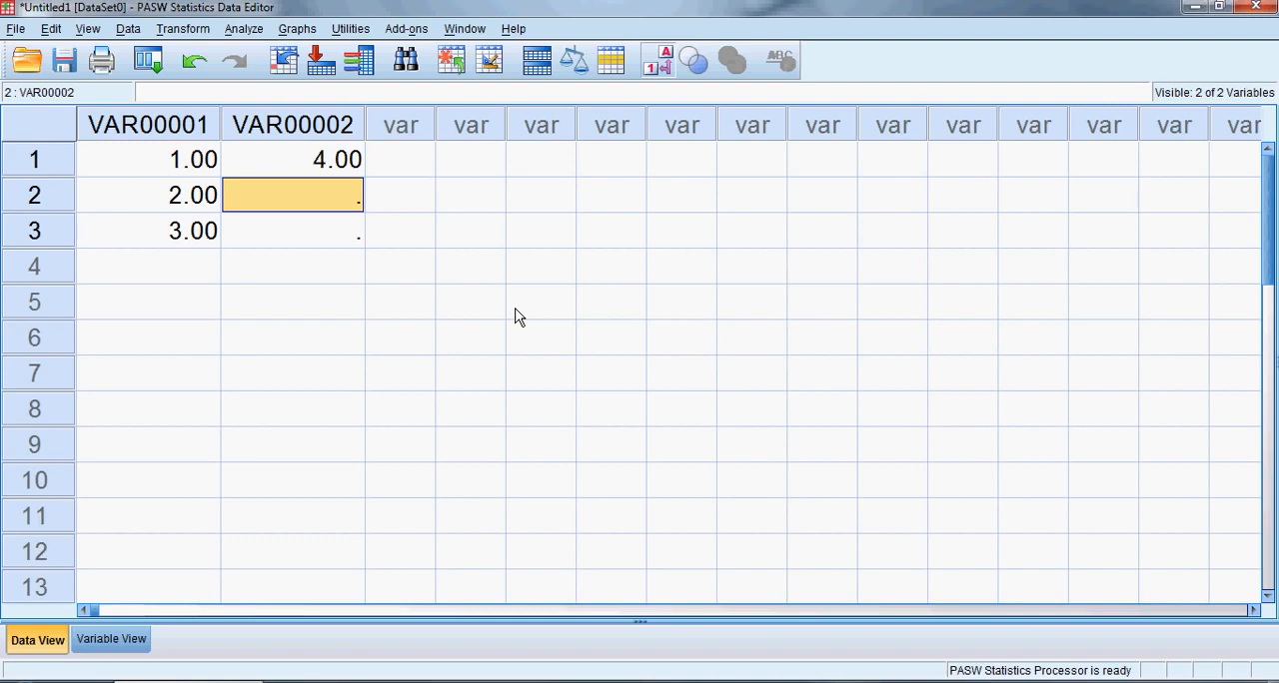
Examine the columns in the data grid, and the rows and attribute columns that define the same variables in Variable View
click(409, 120)
click(465, 127)
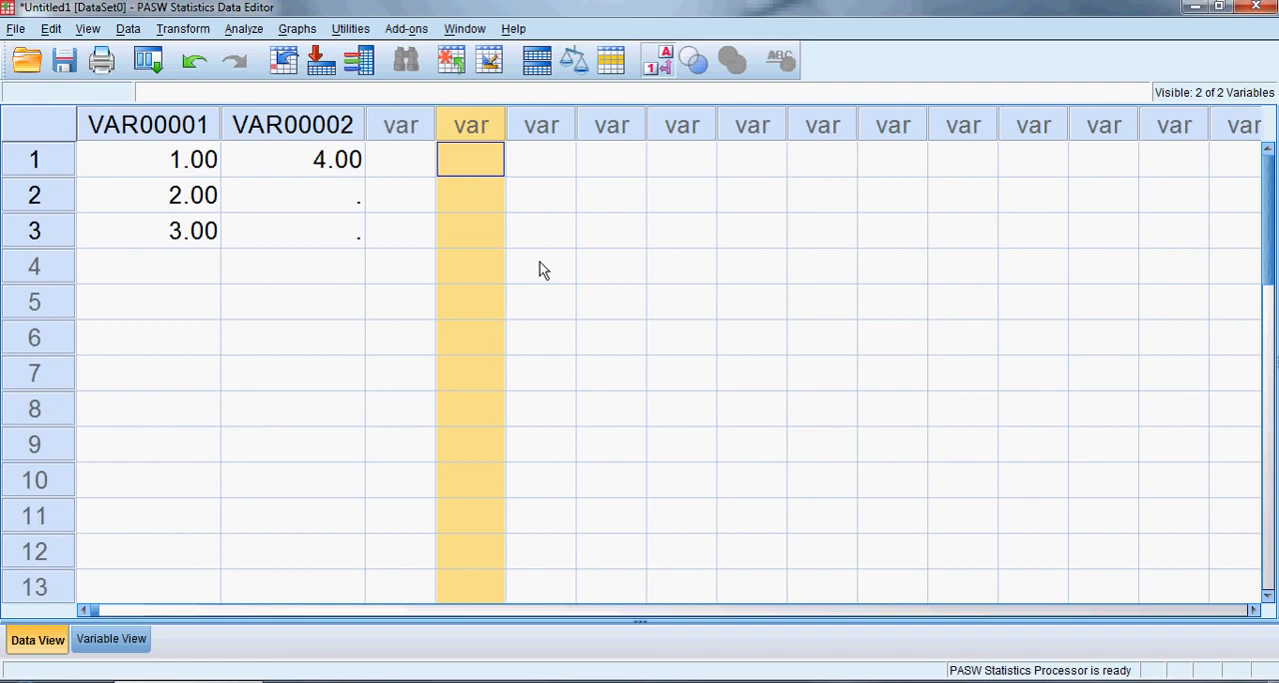
click(197, 127)
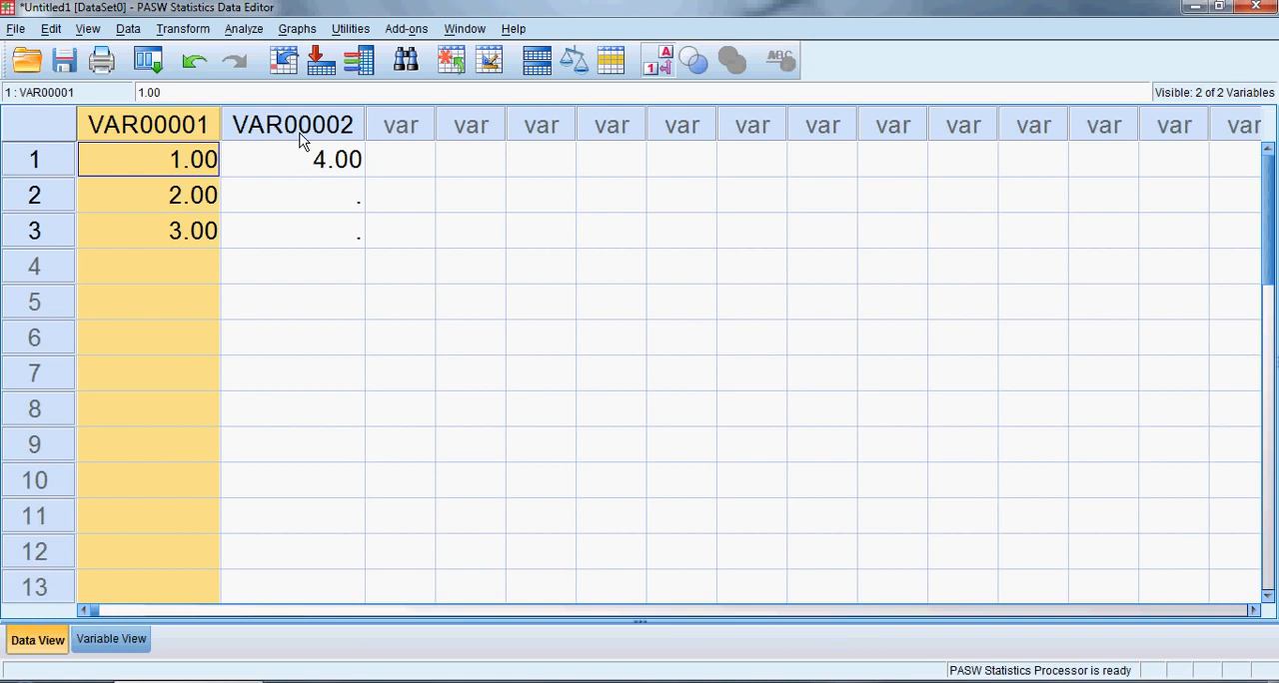
click(108, 640)
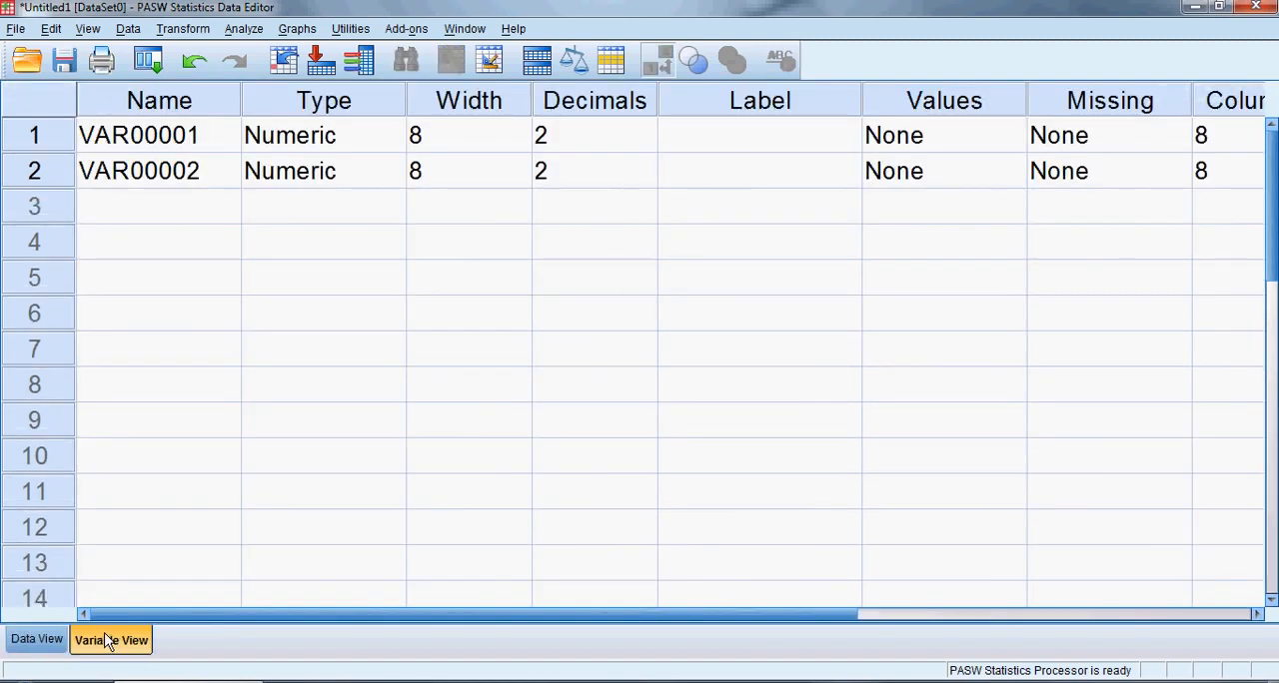
click(48, 145)
click(46, 176)
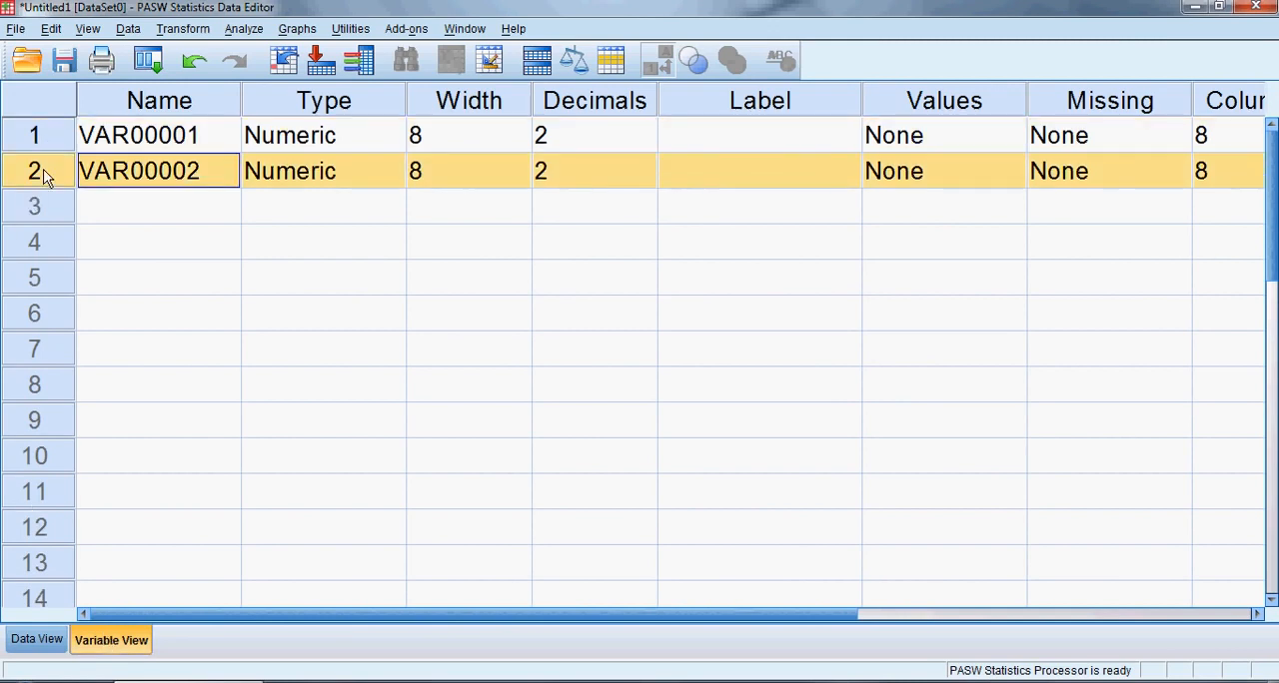
click(138, 100)
click(253, 97)
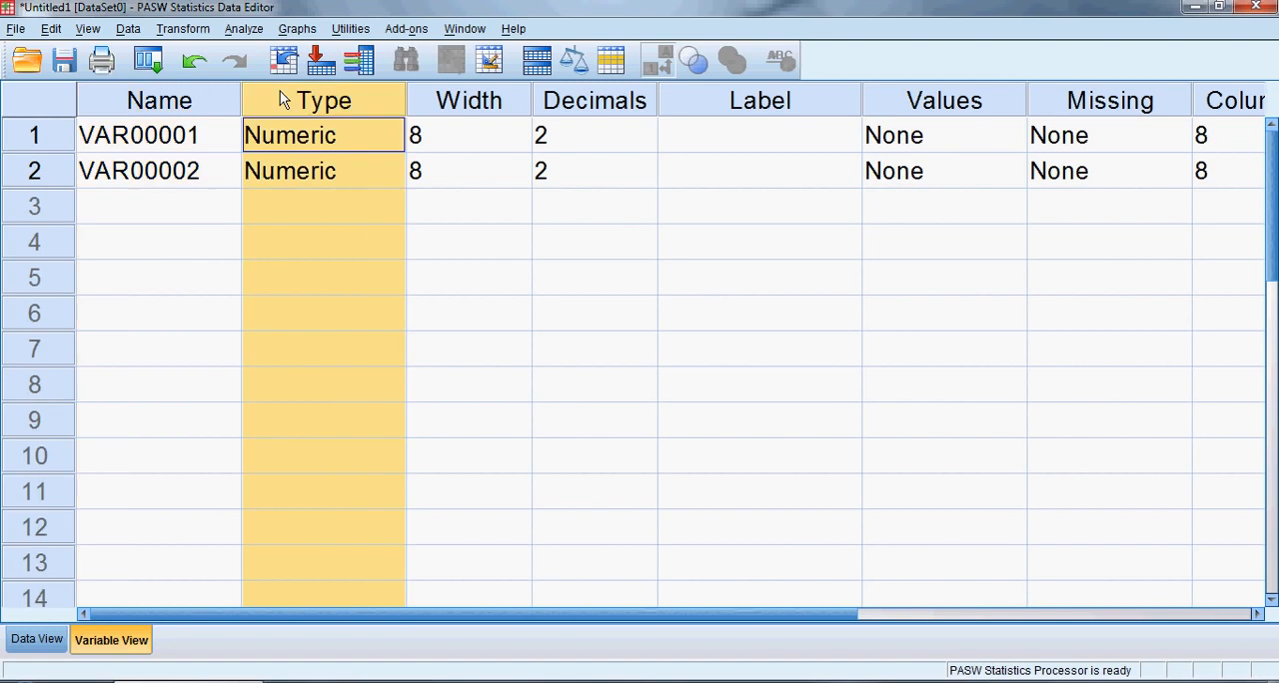
Delete the second variable, VAR00002, from the variable definitions
click(45, 176)
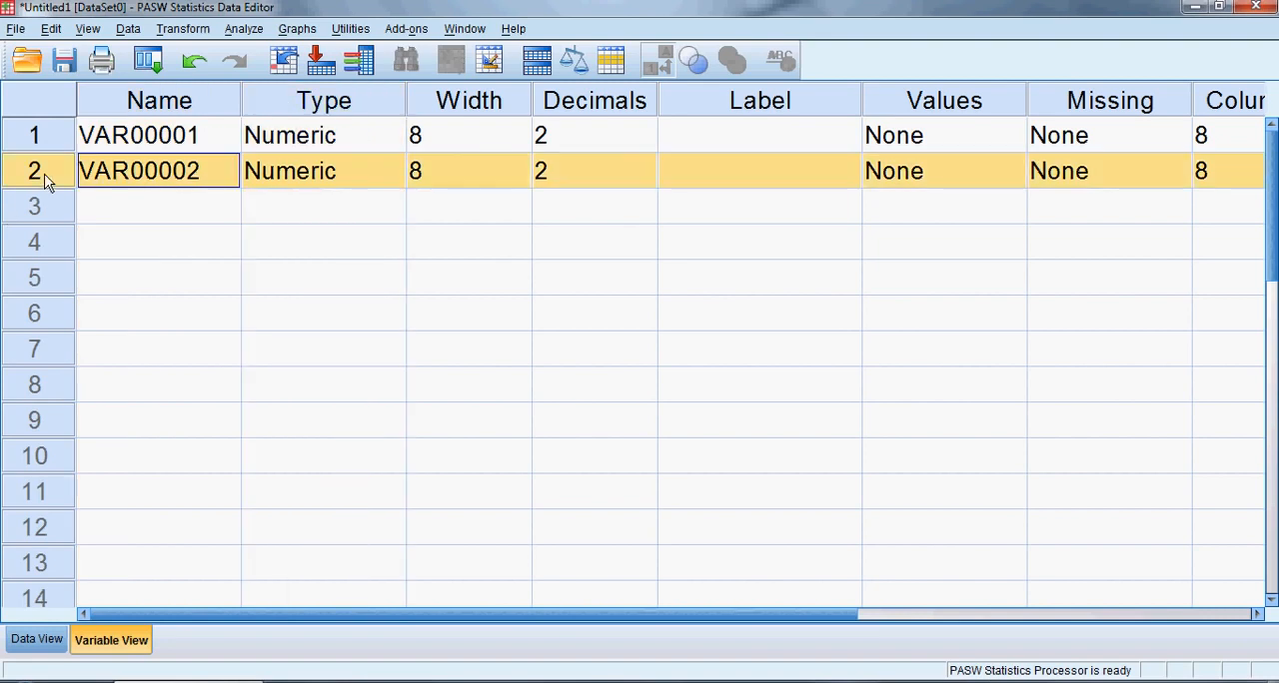
key(Delete)
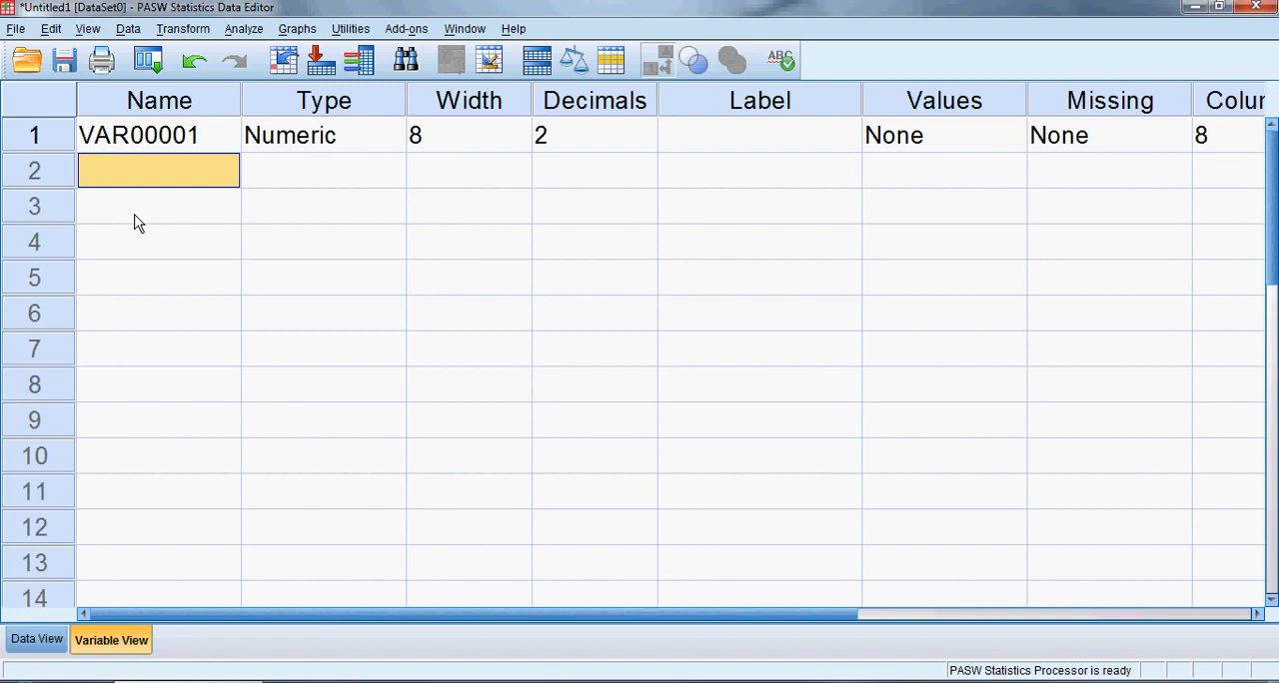
Try to rename the variable VAR00001 as "Having a space"
click(177, 104)
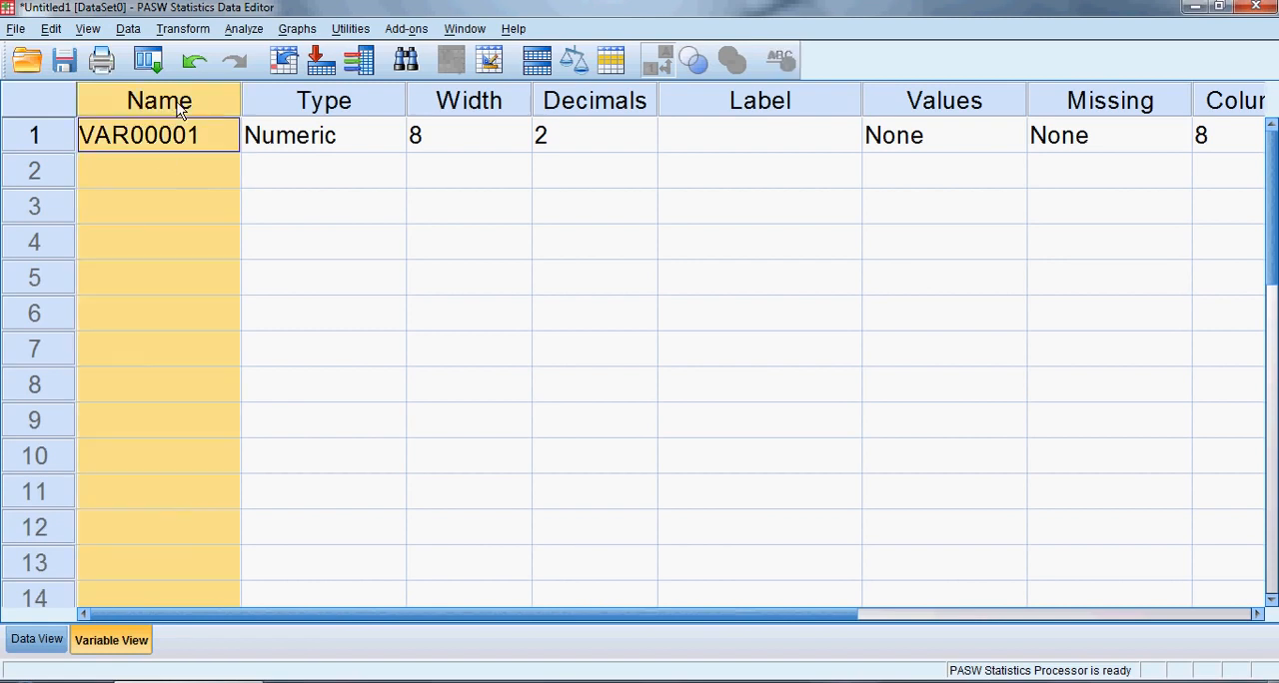
click(211, 139)
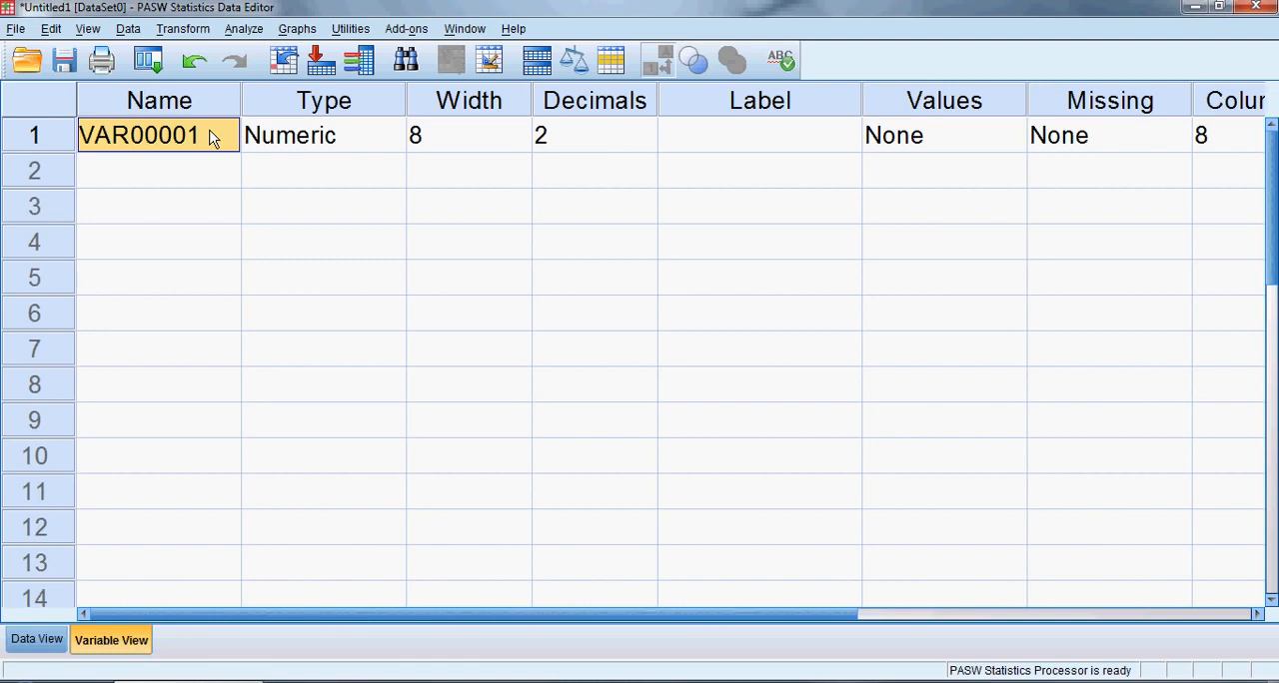
double_click(208, 139)
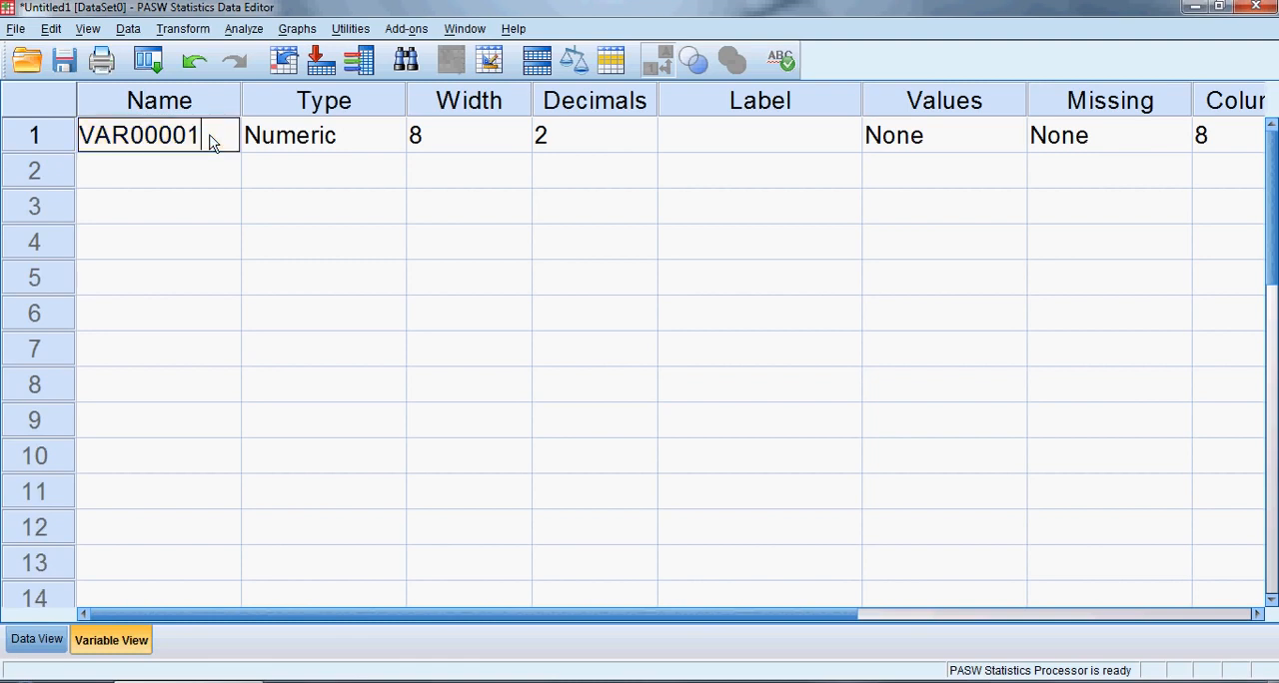
drag(206, 133, 78, 140)
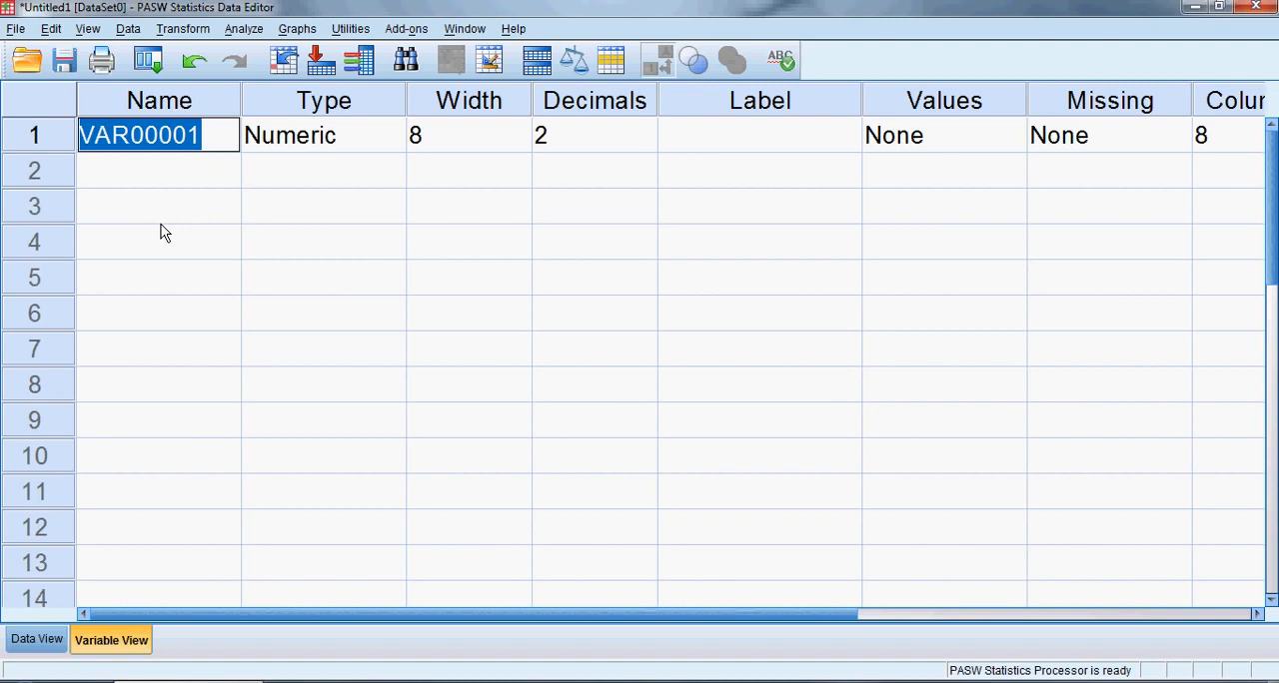
text(Have)
key(BackSpace)
text(ing a s)
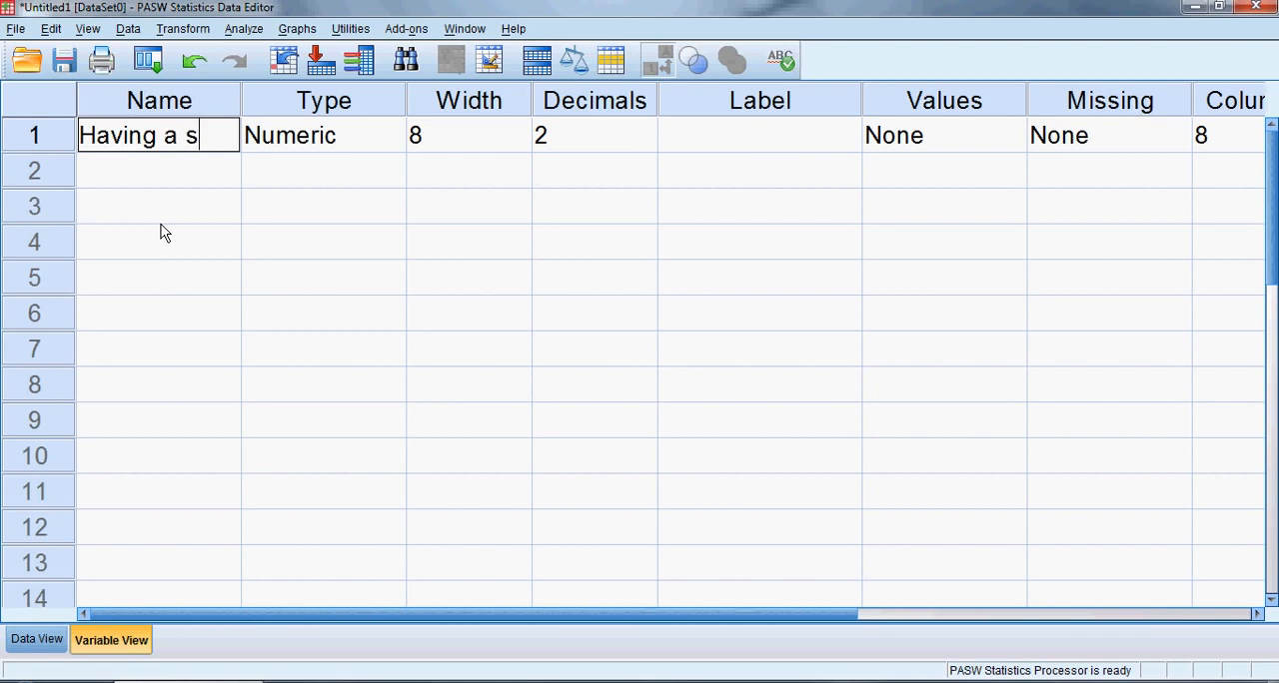
text(pace)
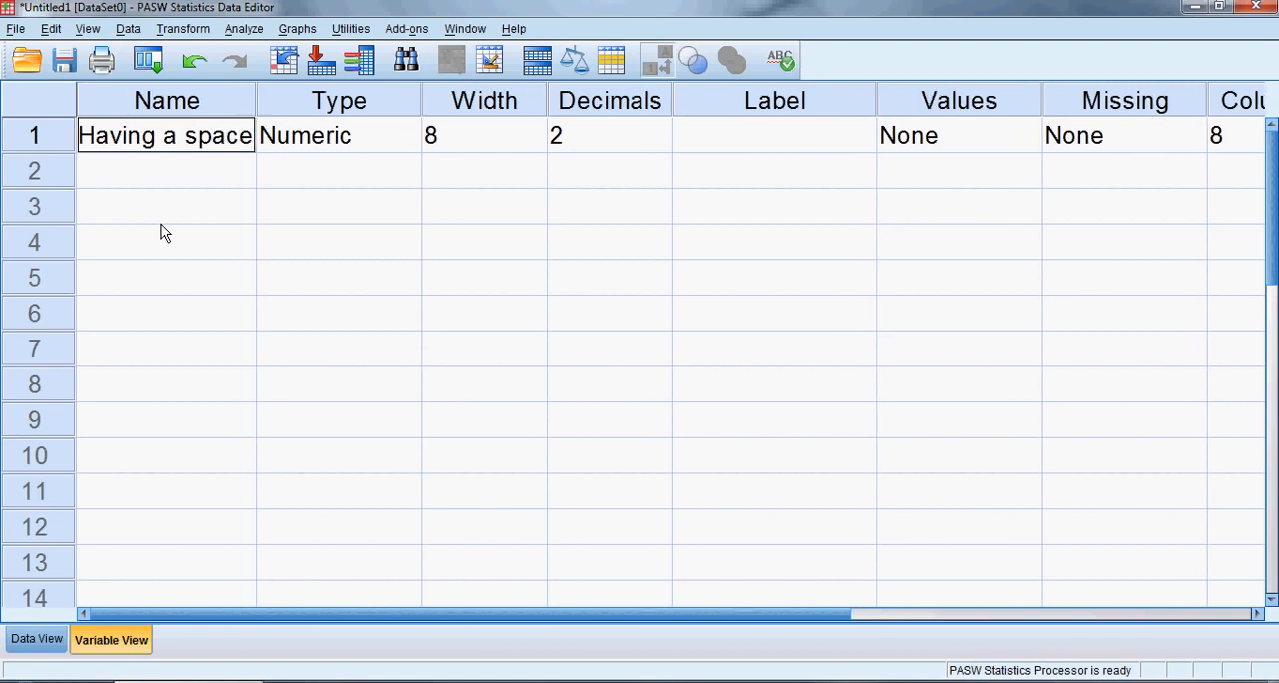
key(Return)
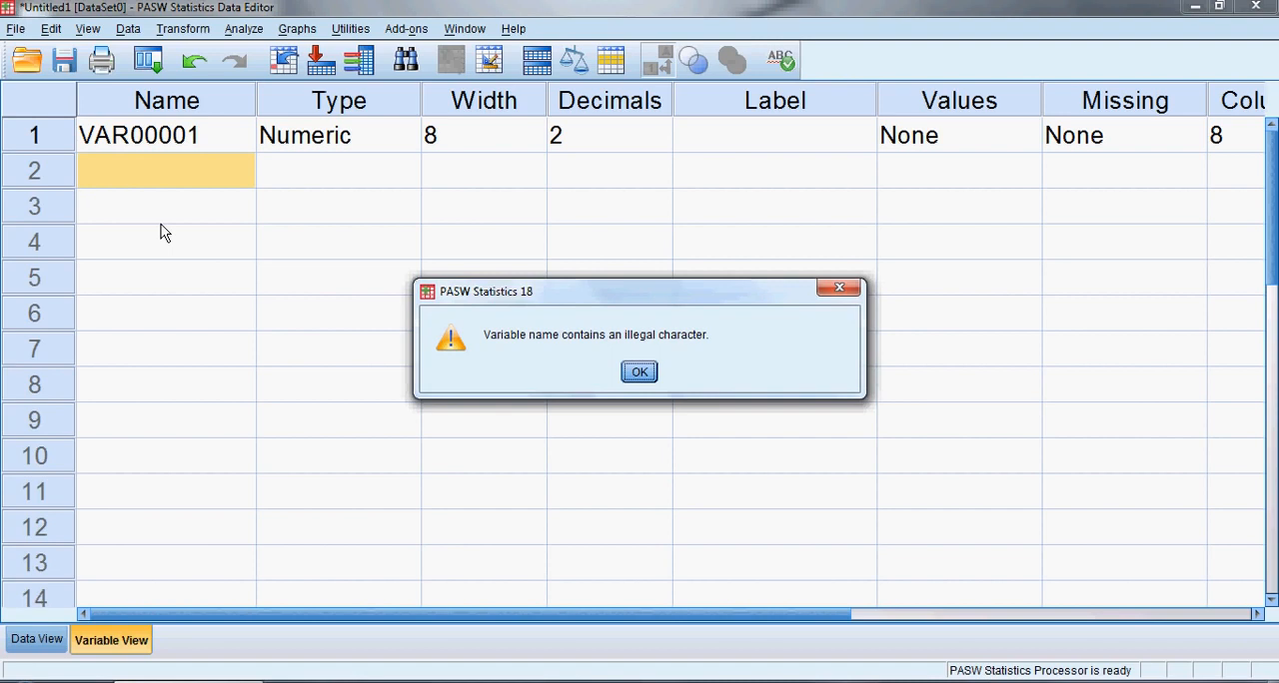
key(Return)
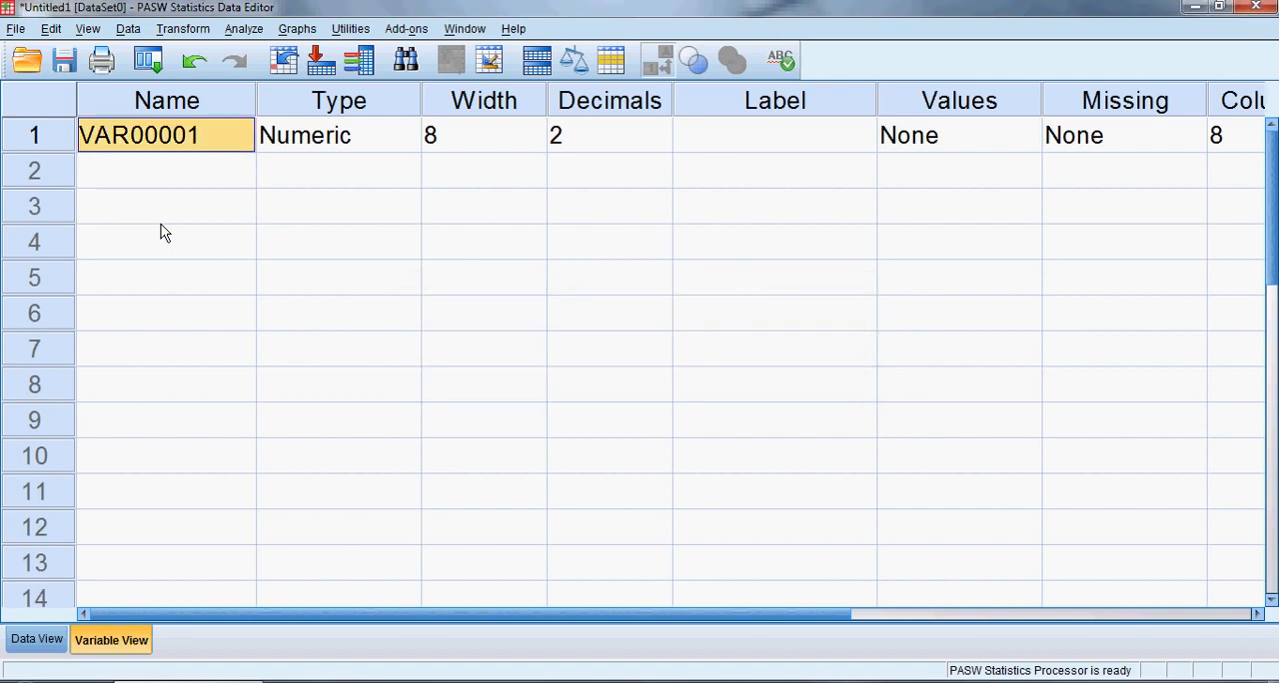
Rename the first variable as Random_Name and widen the Name column to fit the full name
text(Random)
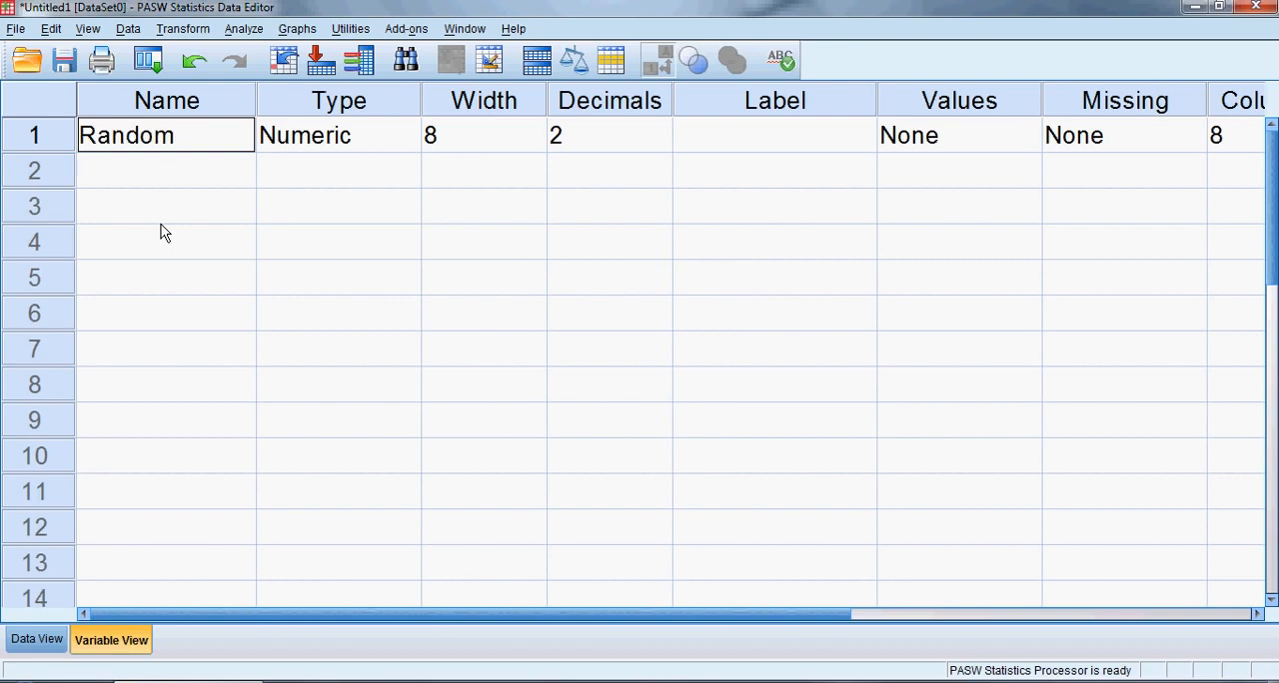
text(_Name)
key(Return)
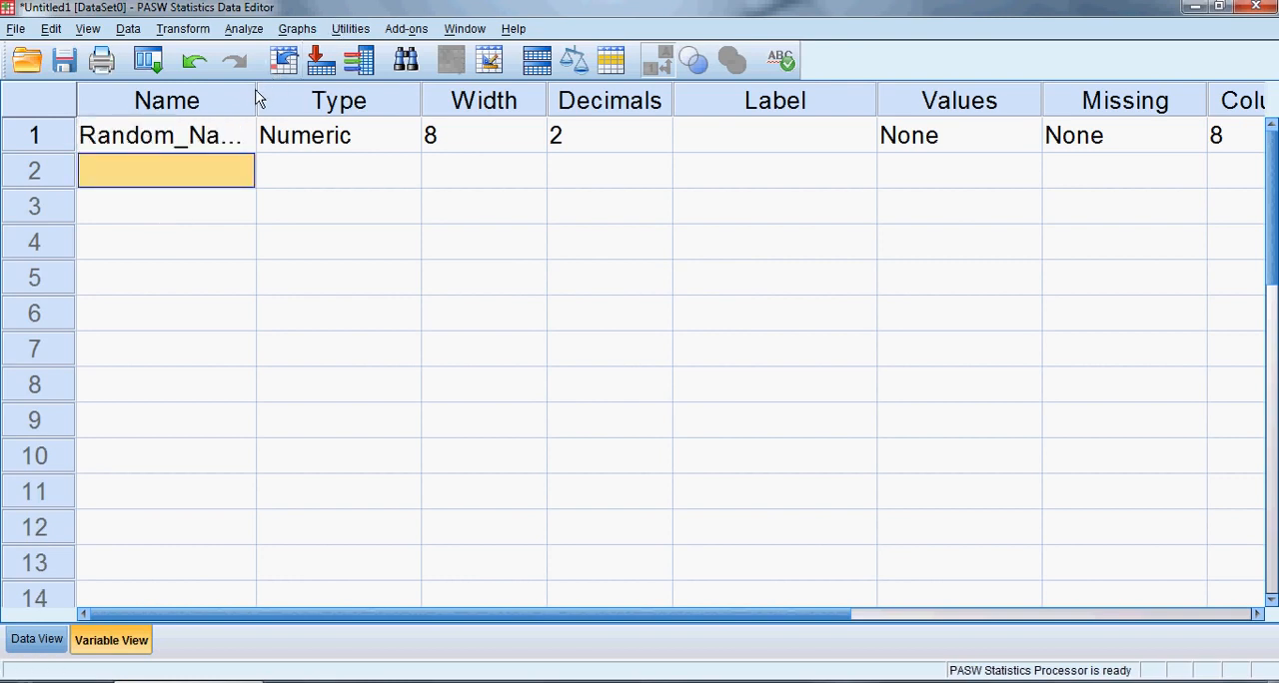
drag(256, 97, 289, 100)
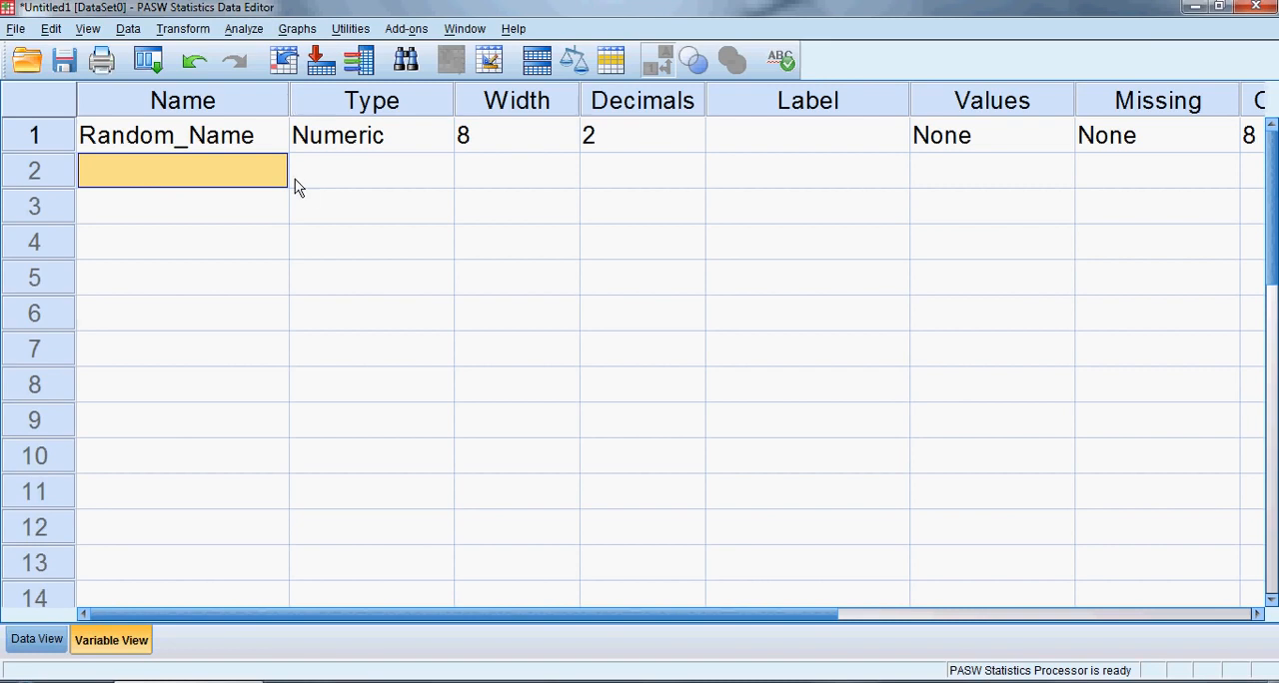
Set the label of the Random_Name variable to "Anything you want!"
click(776, 142)
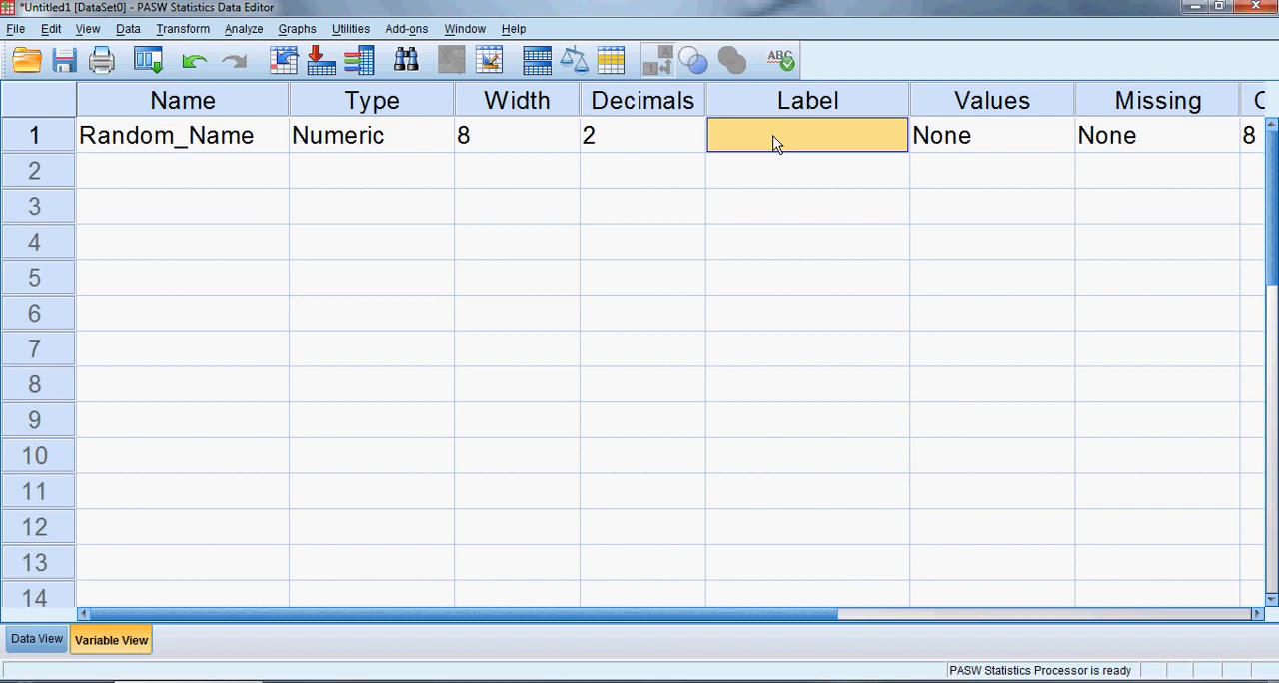
click(775, 142)
text(Anything )
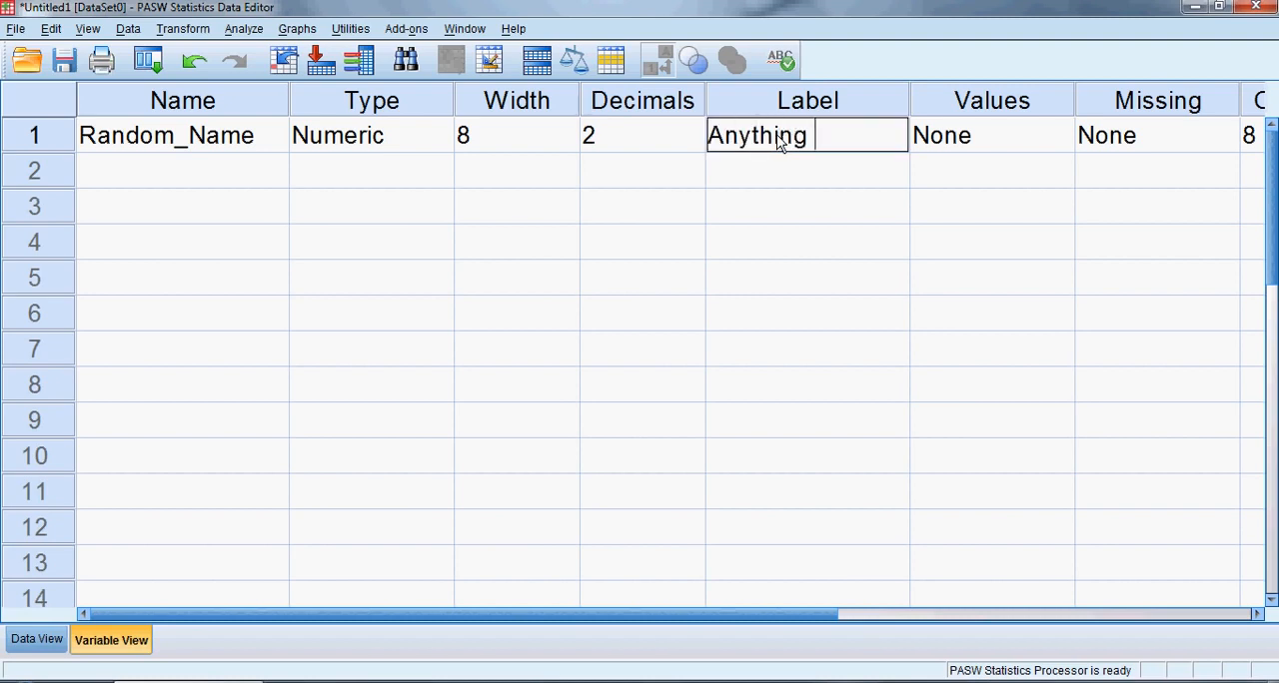
text(you want!)
key(Return)
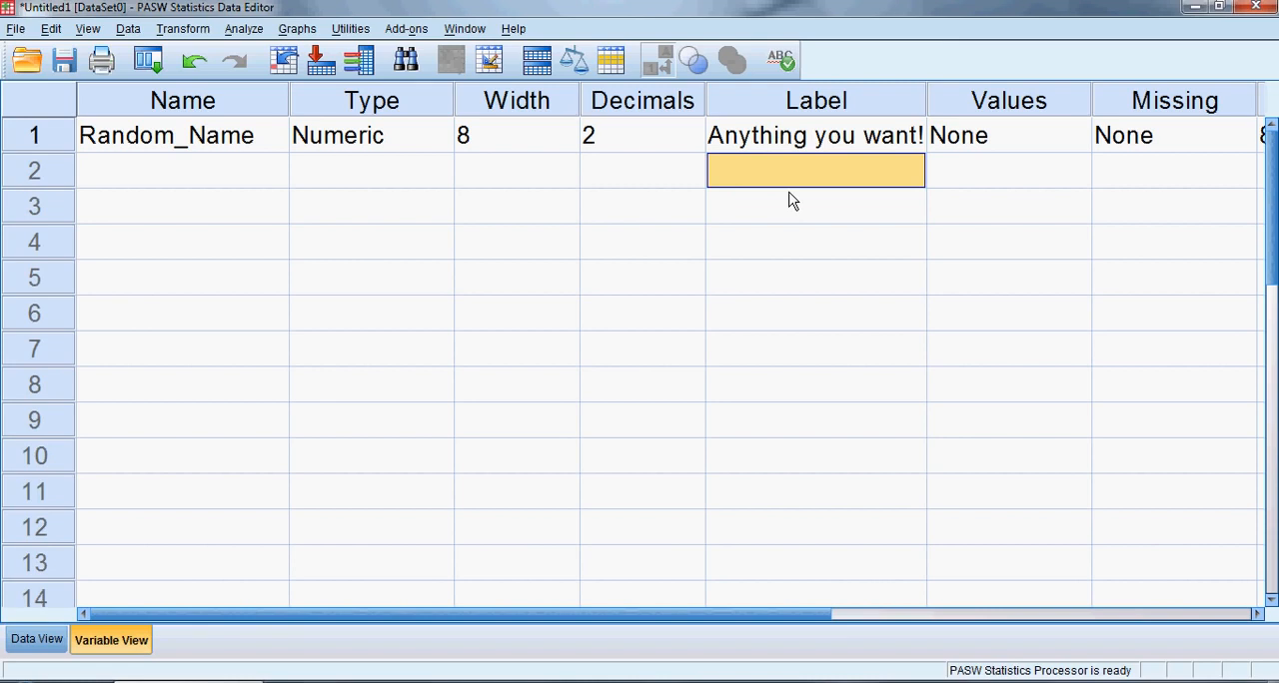
Check how the renamed and labelled variable appears in the data grid, and return to its definition
click(799, 136)
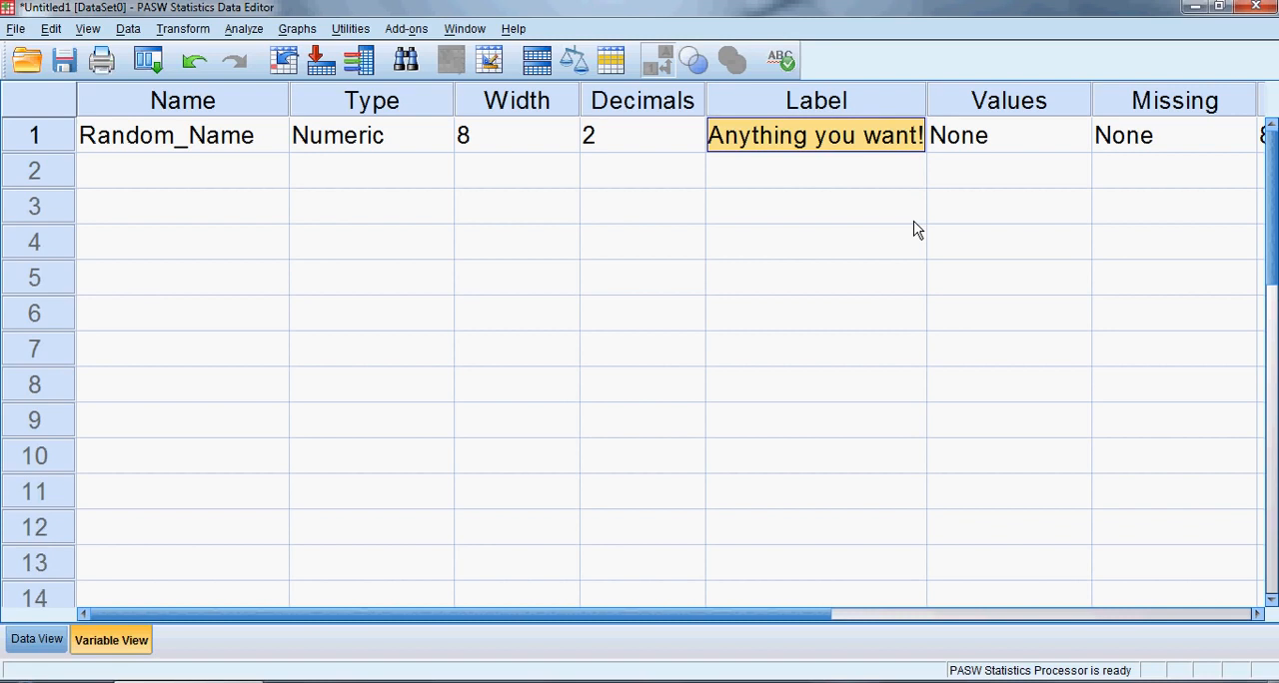
click(36, 644)
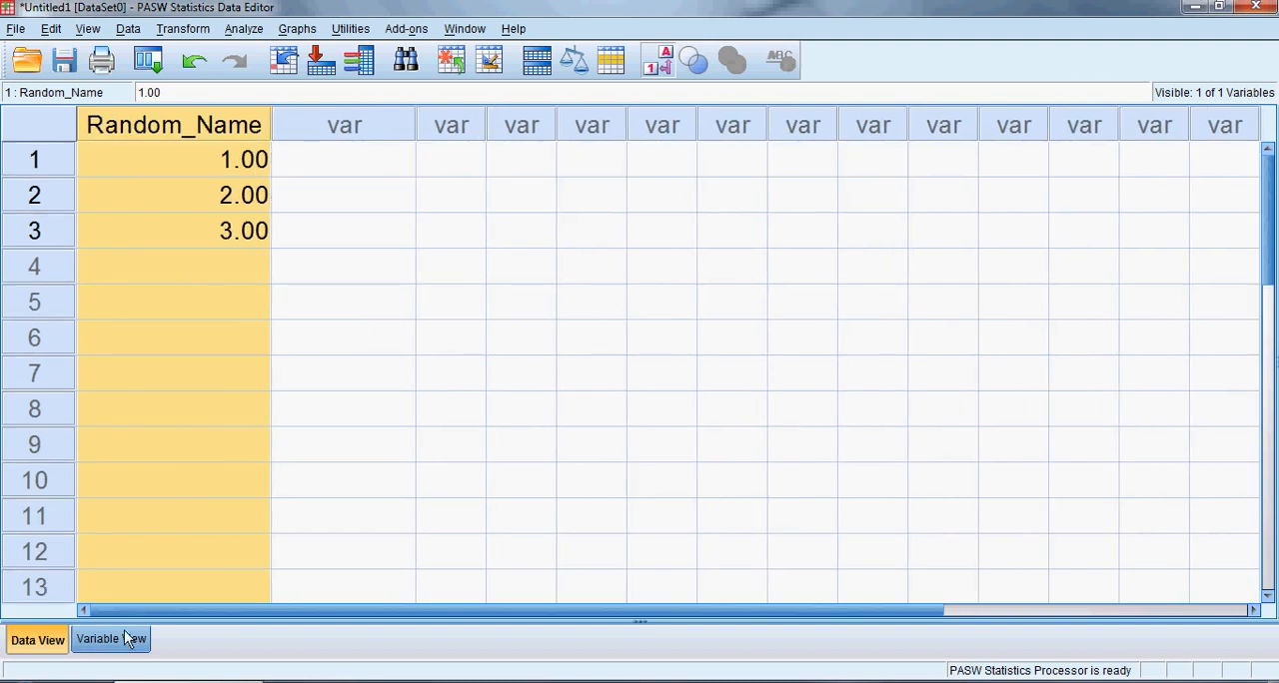
click(124, 630)
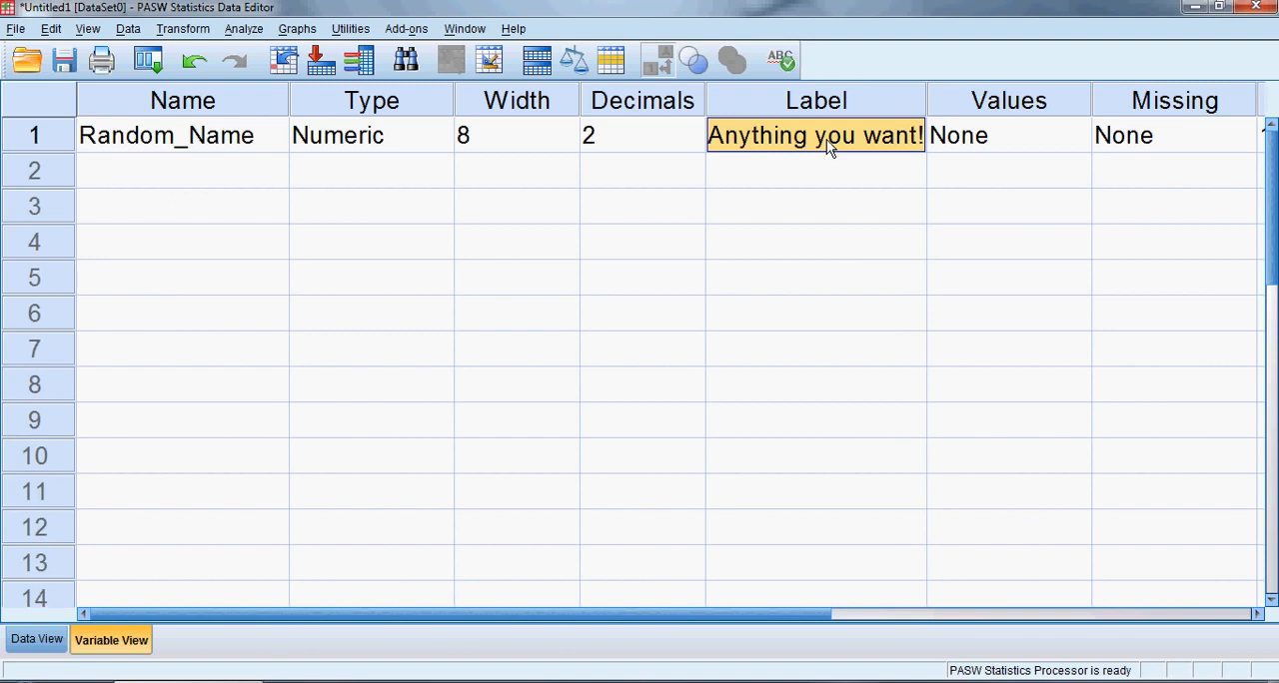
Examine the Date, Dollar, String and Numeric type settings for Random_Name, and leave its variable type without applying a change
click(427, 101)
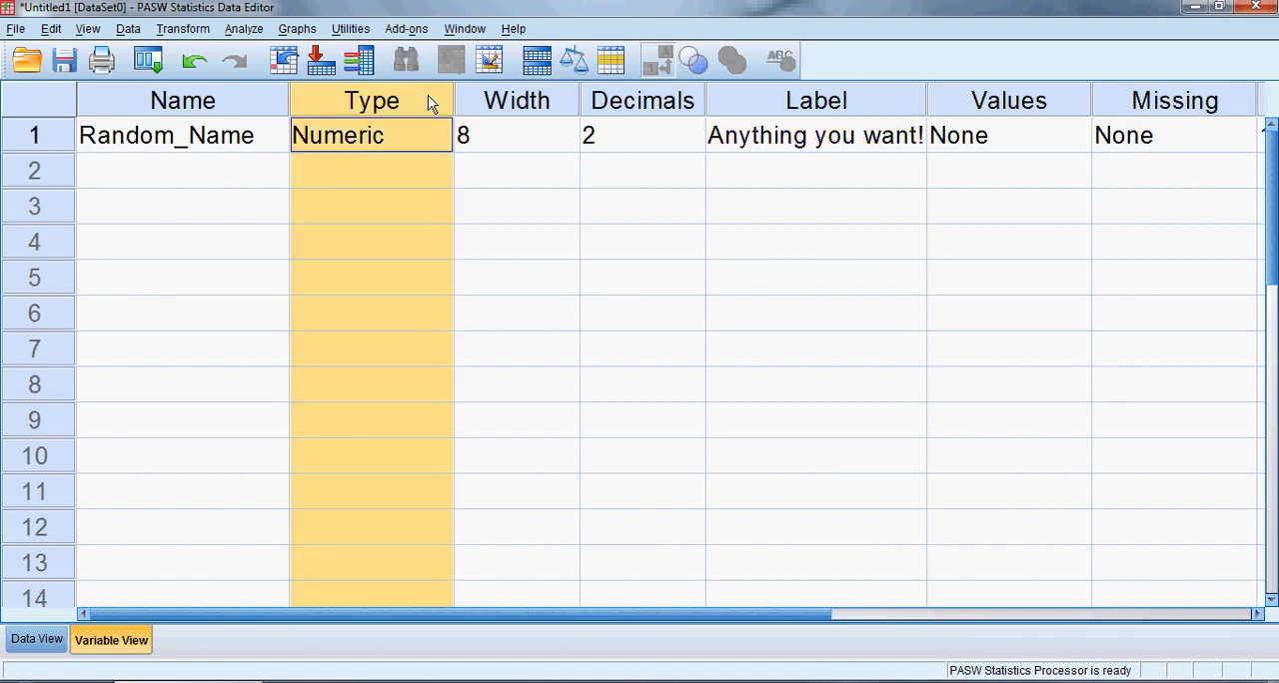
click(395, 136)
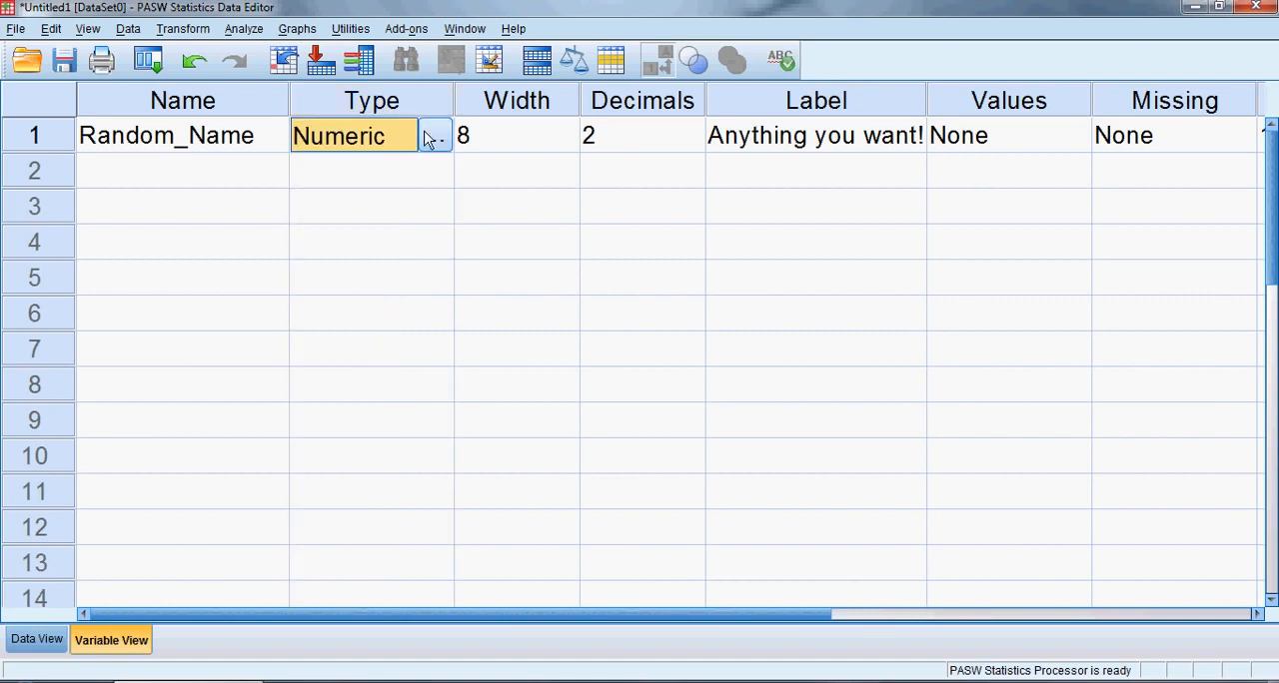
click(427, 137)
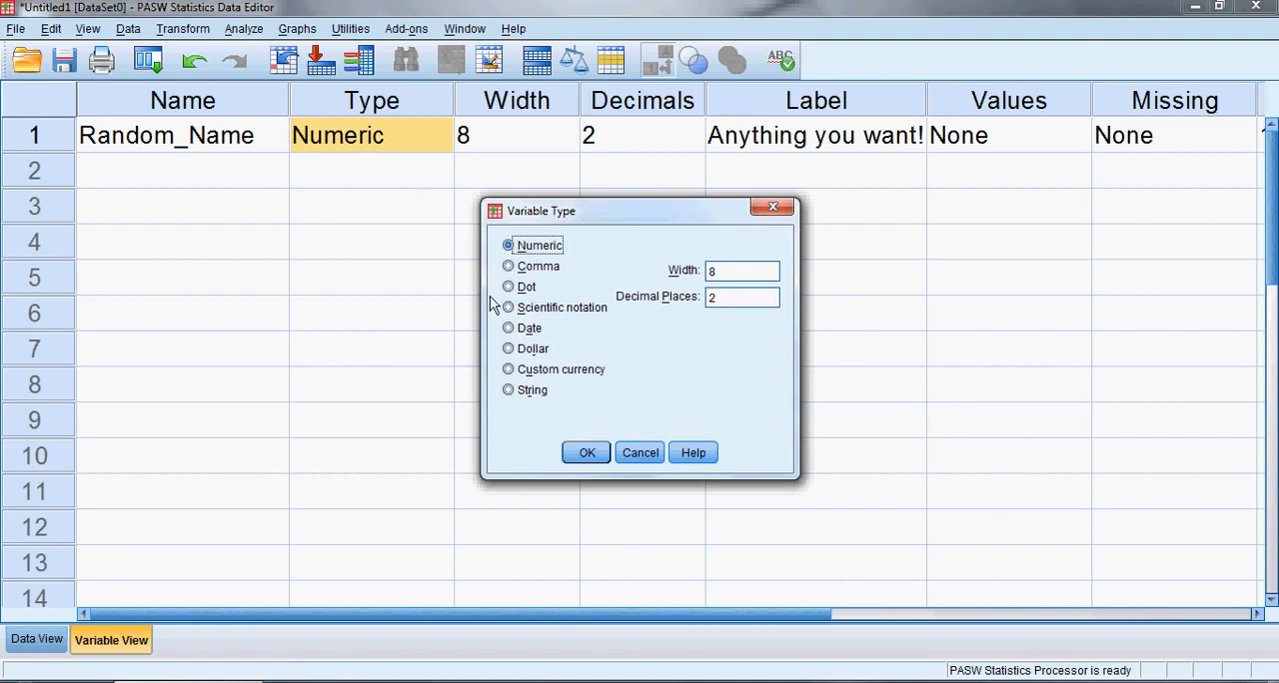
click(508, 331)
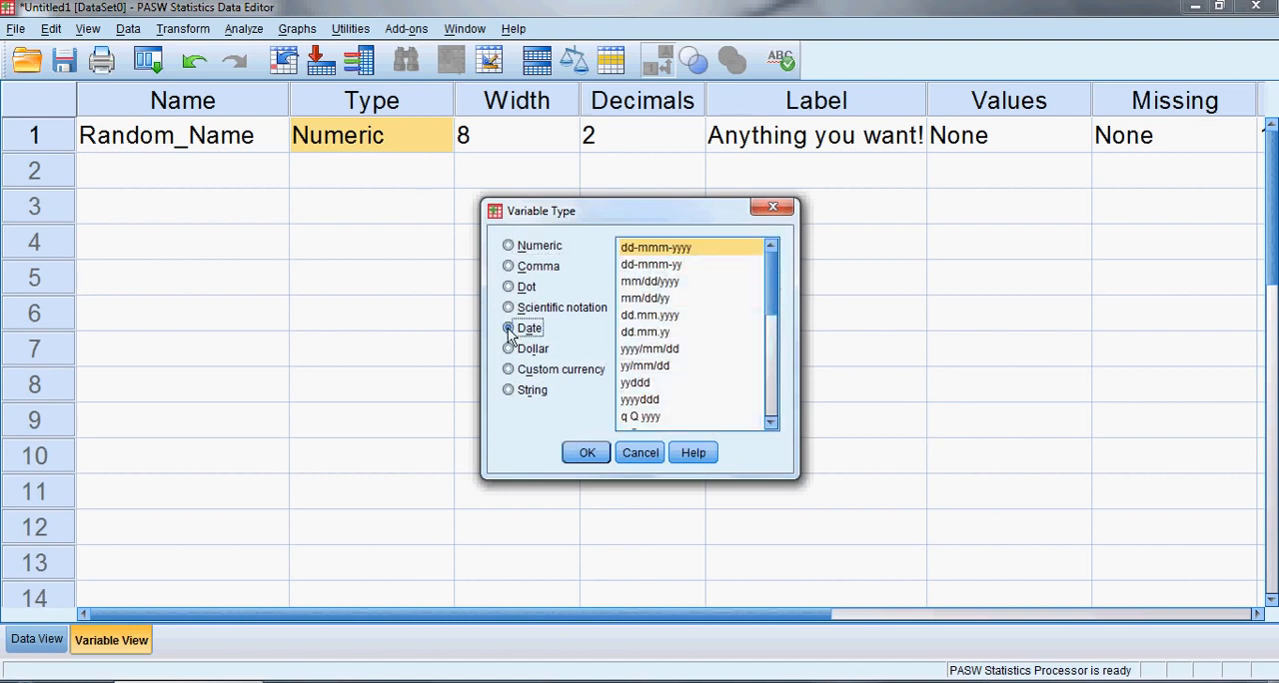
click(509, 350)
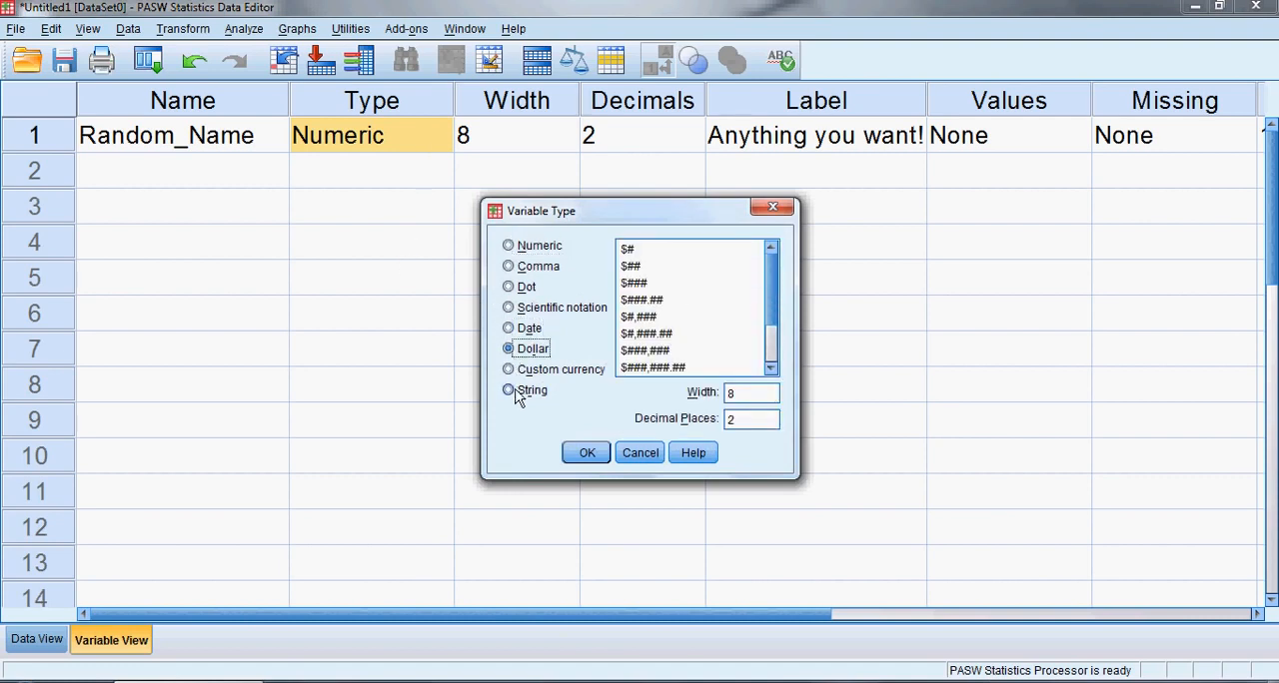
click(508, 391)
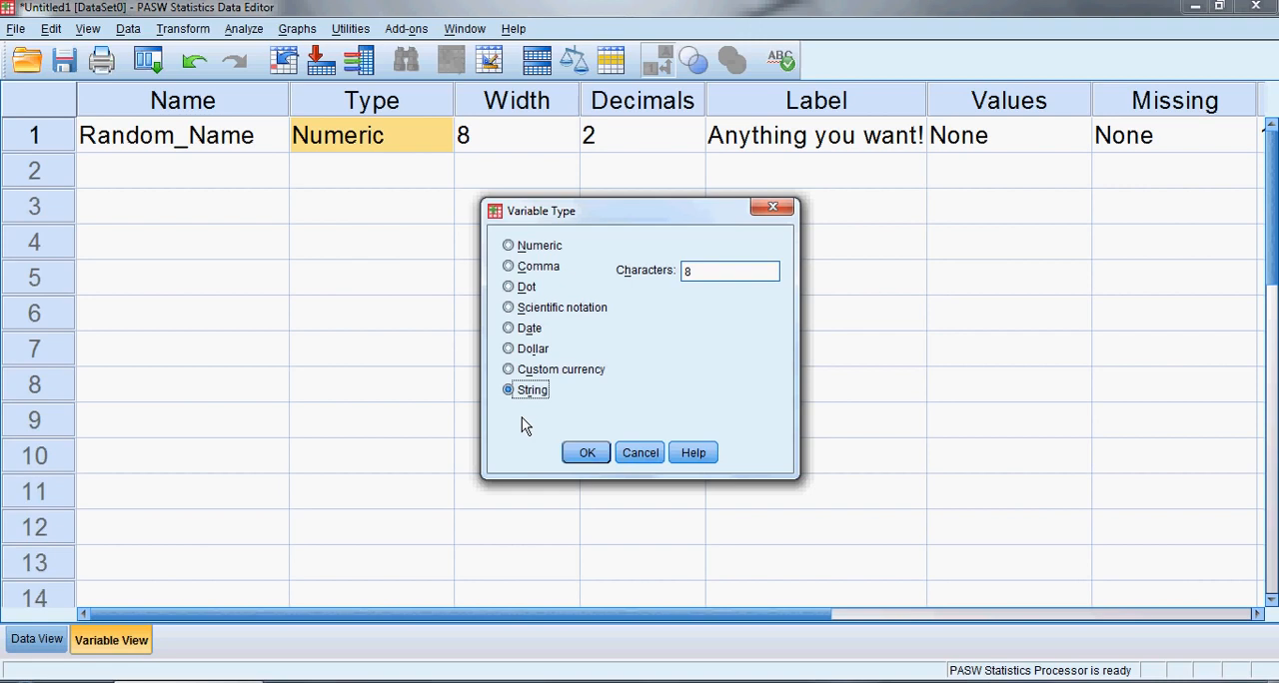
click(522, 249)
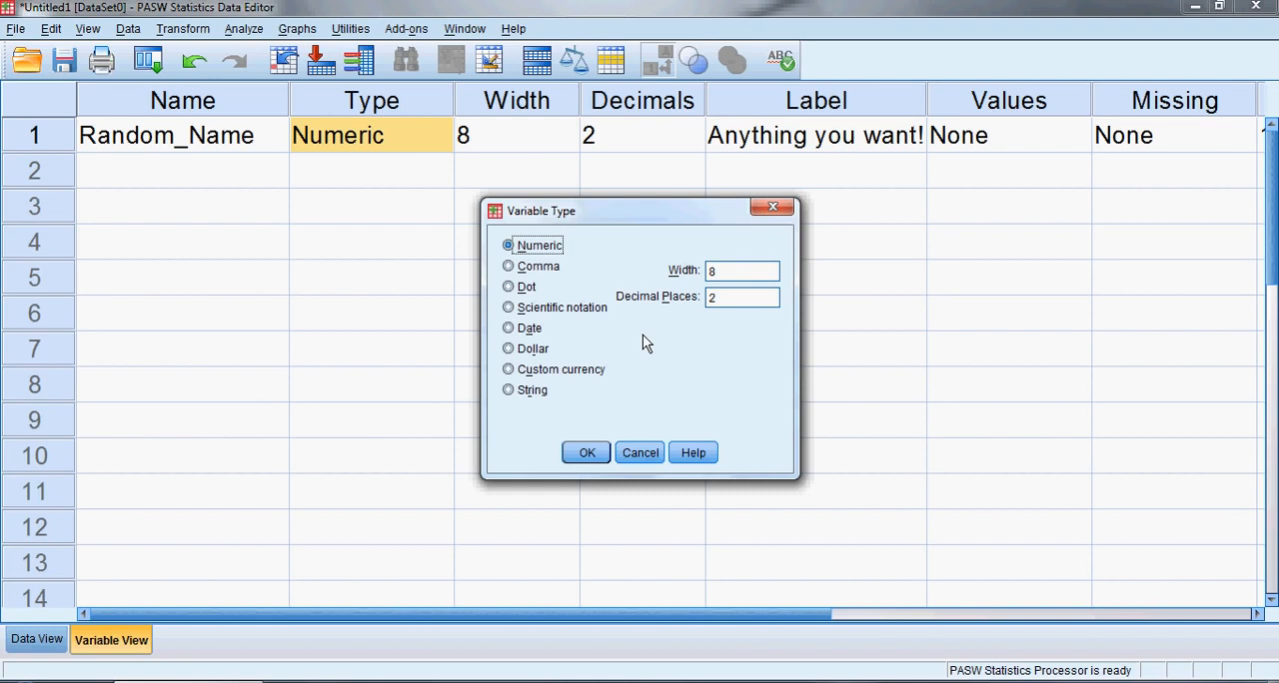
click(635, 454)
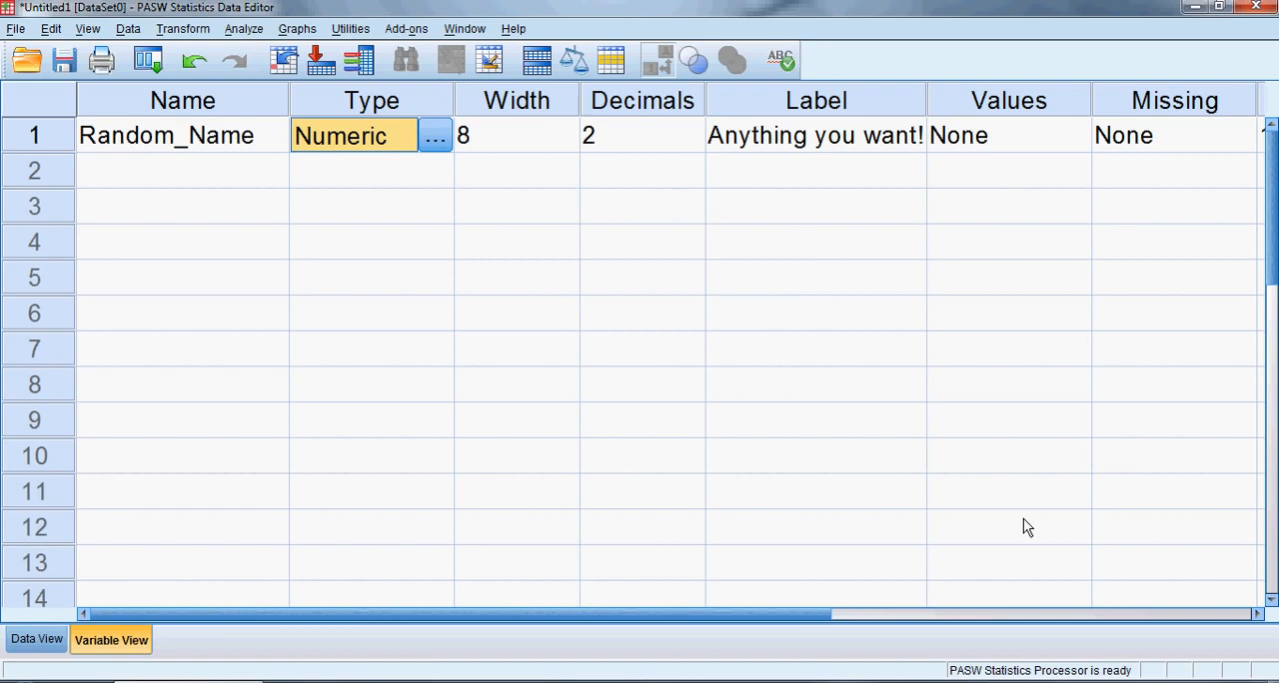
Review the measurement levels available for Random_Name and keep Scale
drag(813, 615, 1216, 620)
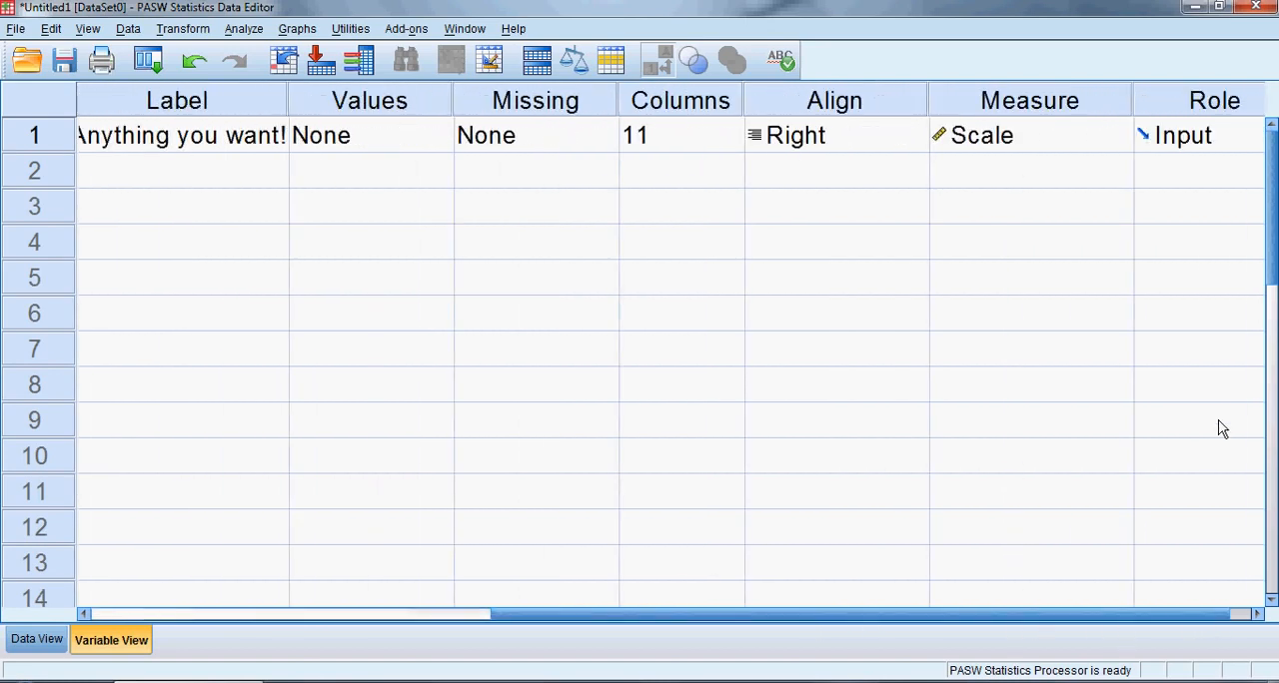
click(1051, 145)
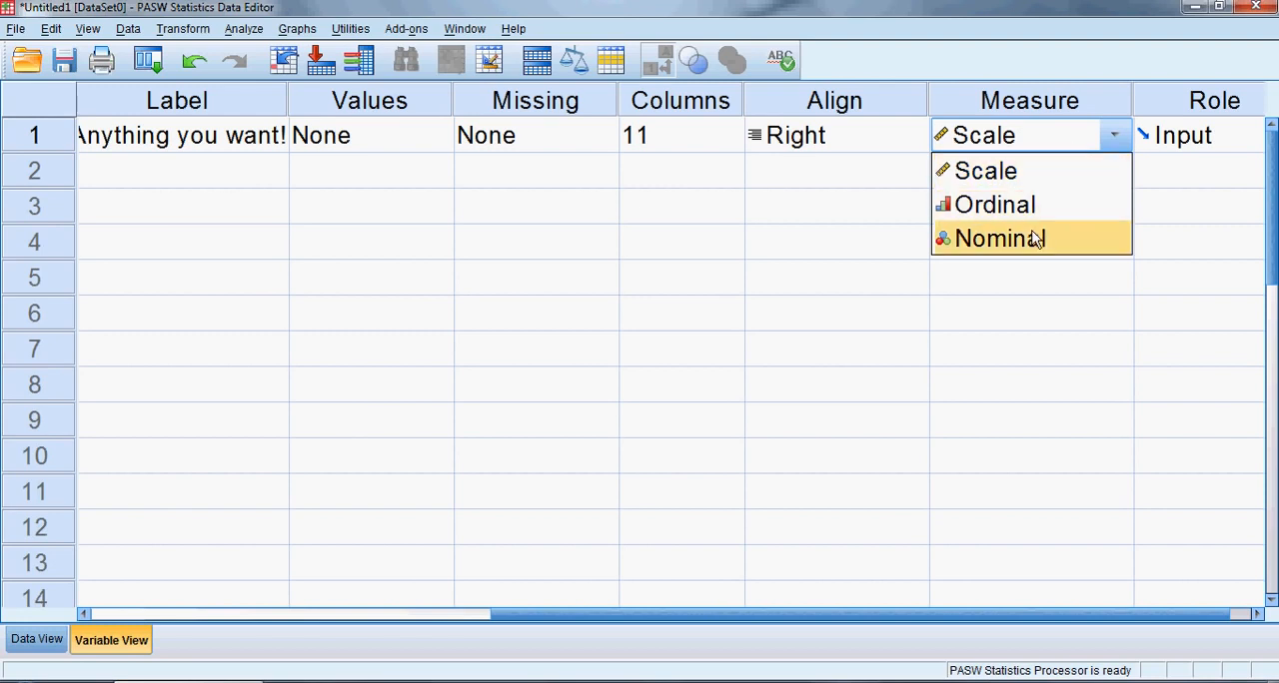
click(1018, 187)
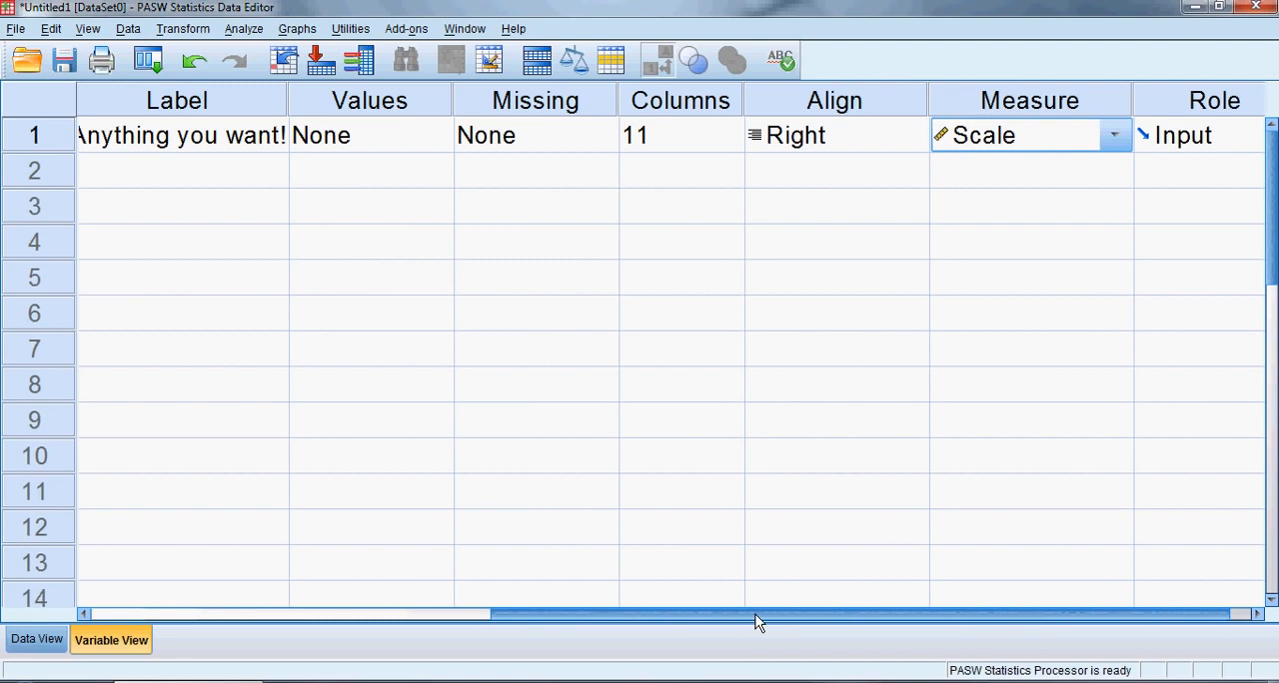
Examine the width and decimals settings of Random_Name, both in its type settings and in its definition row
drag(756, 617, 459, 616)
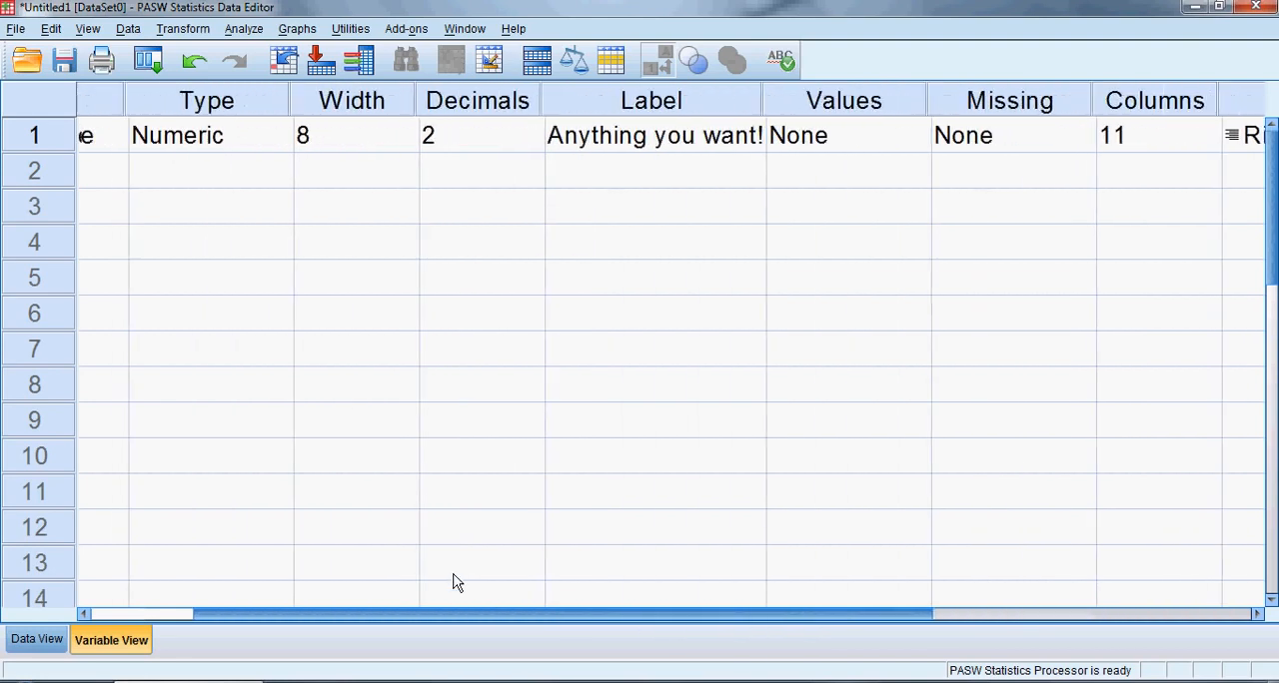
click(359, 102)
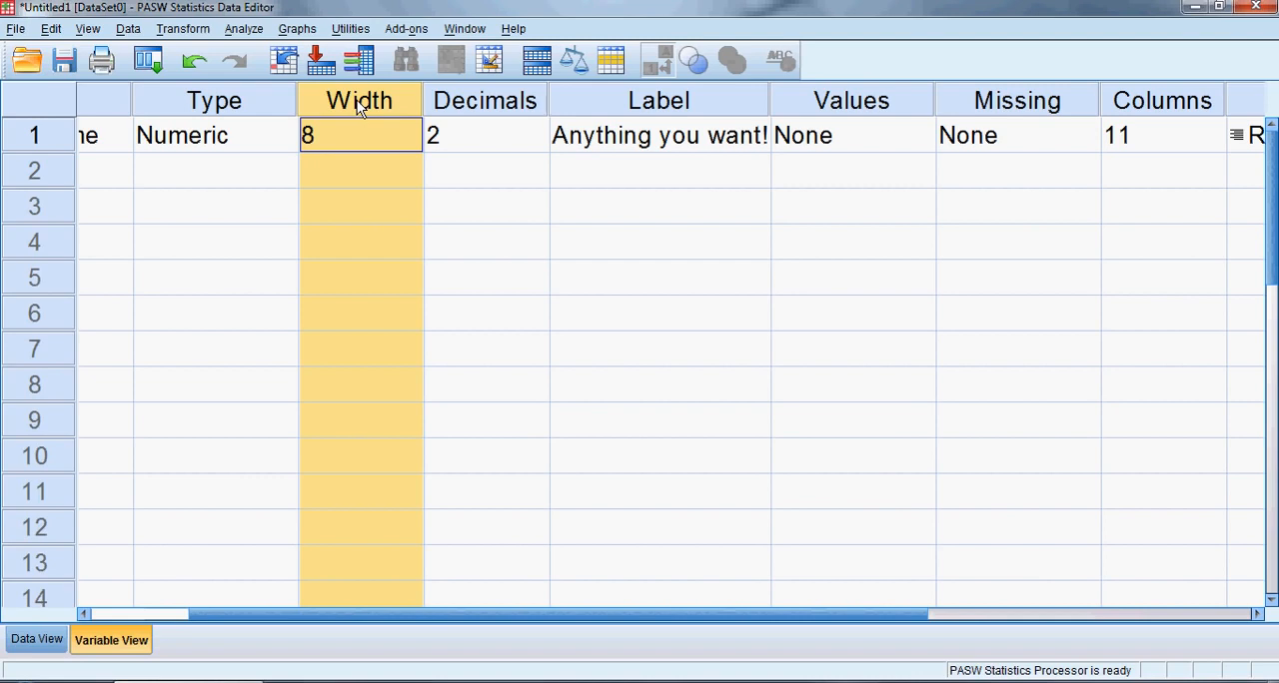
click(195, 136)
click(278, 139)
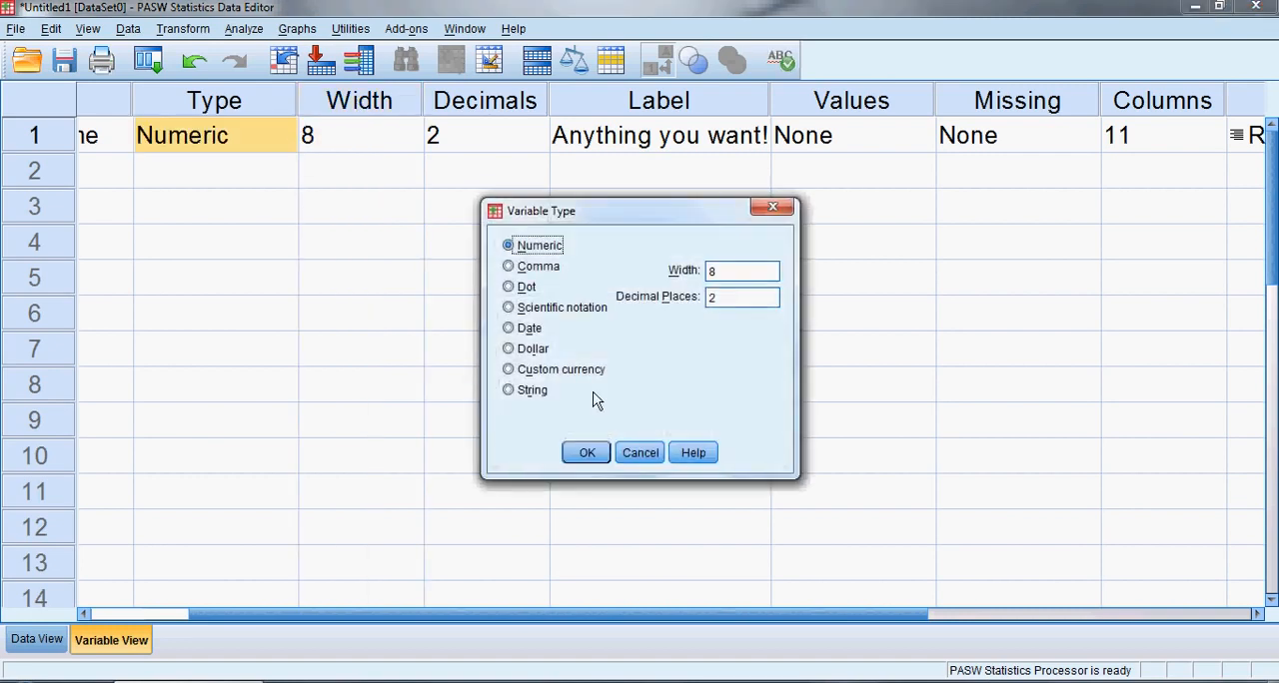
click(657, 455)
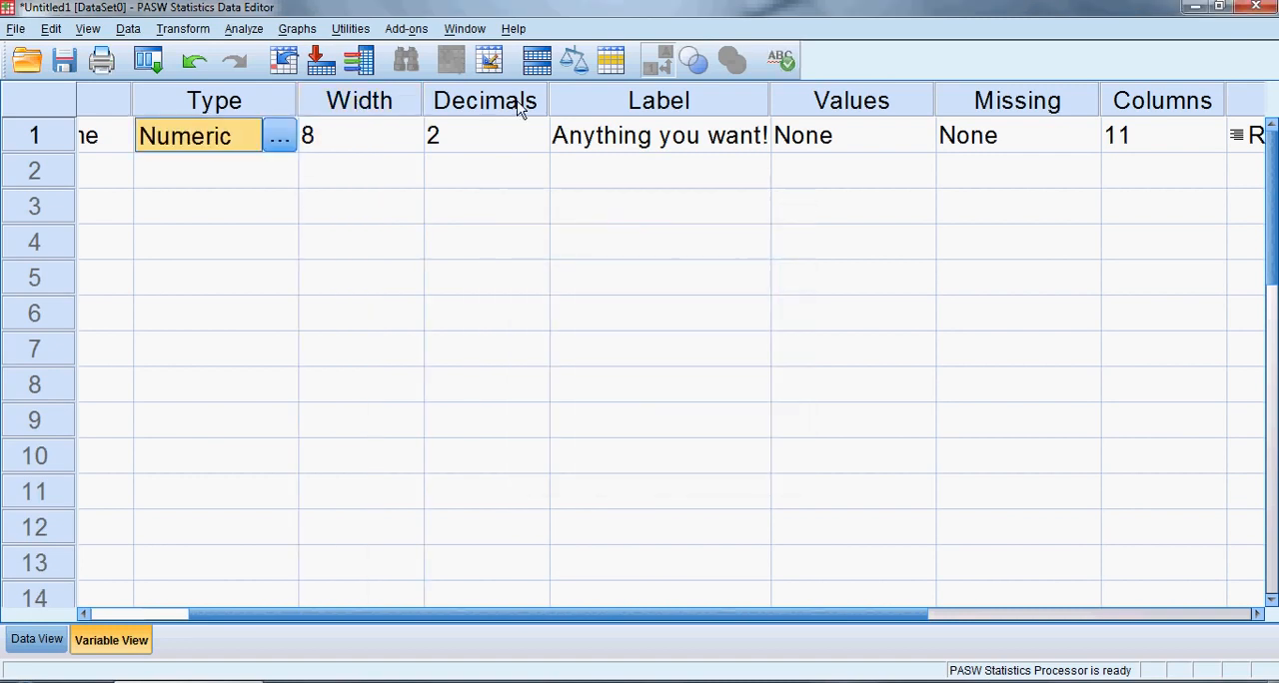
click(496, 136)
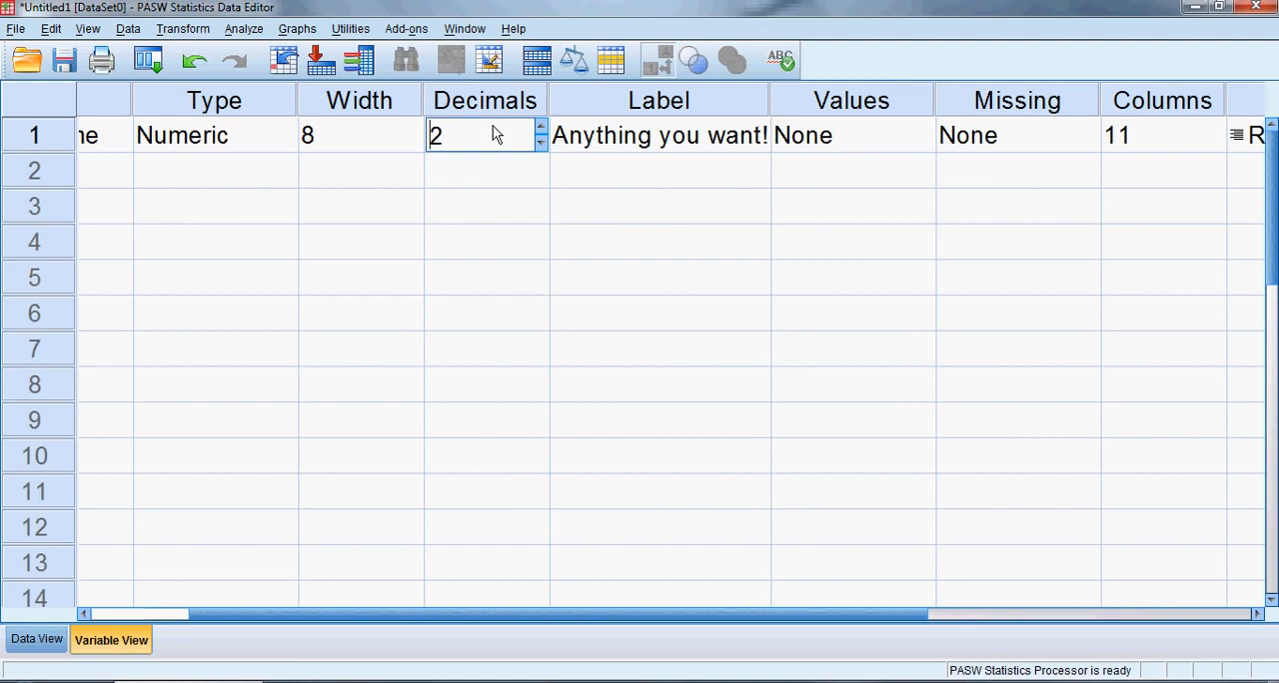
Widen the Random_Name column in the data grid to 13 and check the Columns attribute in its definition
click(1154, 104)
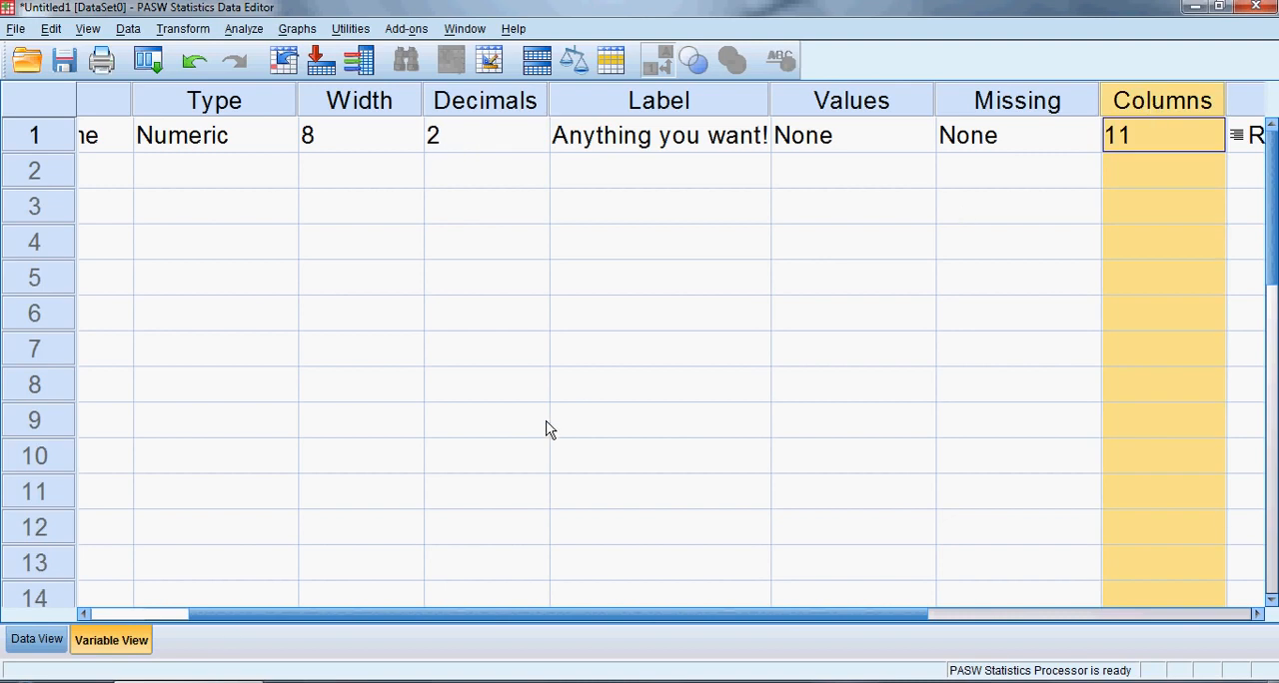
click(36, 639)
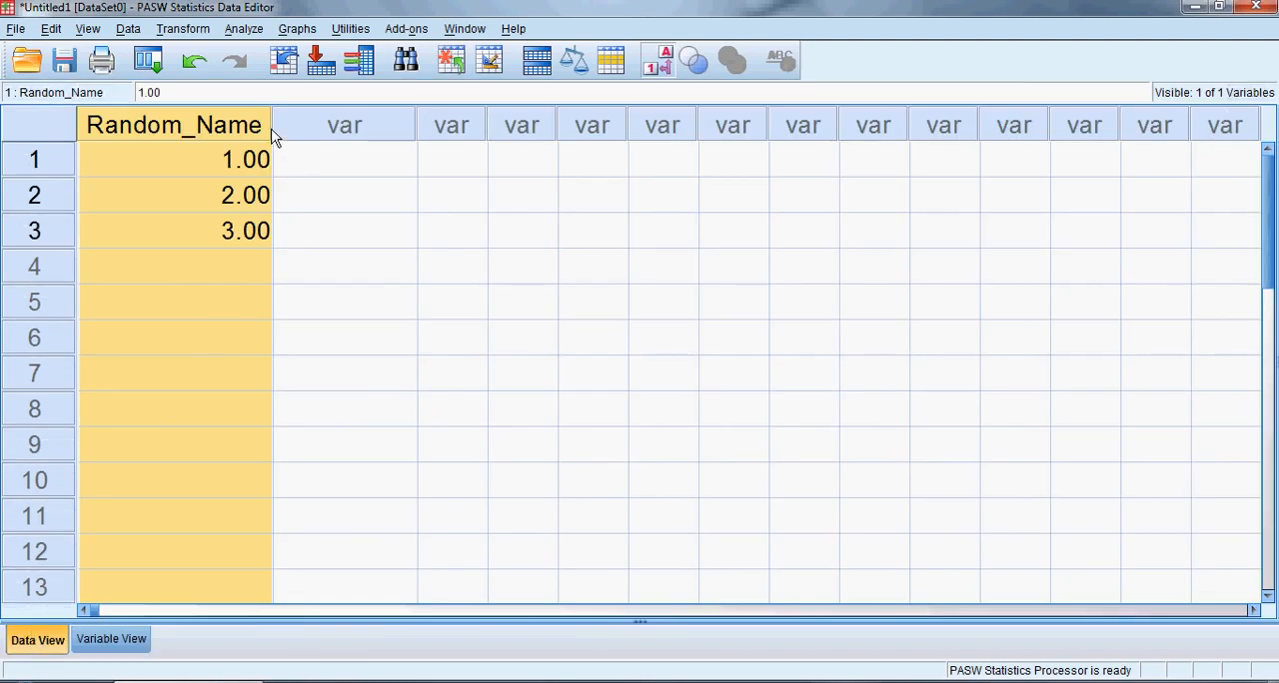
drag(272, 137, 306, 147)
click(108, 639)
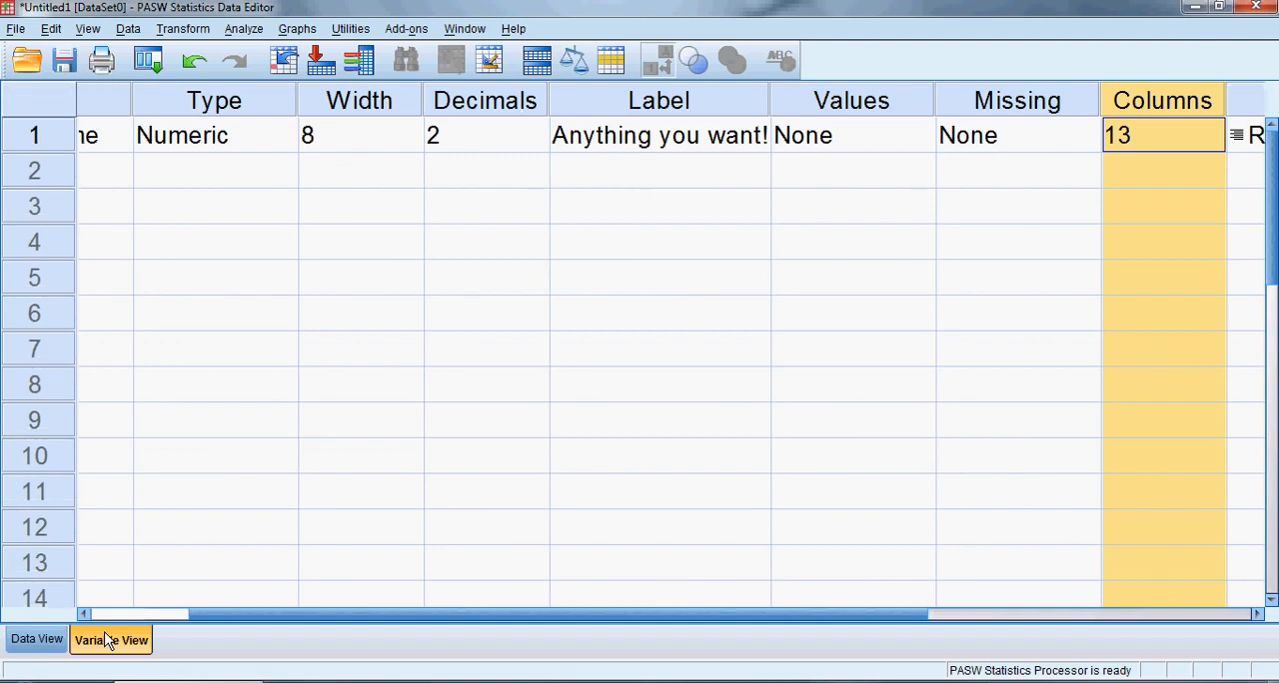
Review the alignment options for Random_Name and look over its Values, Missing and Role attributes
drag(535, 616, 705, 626)
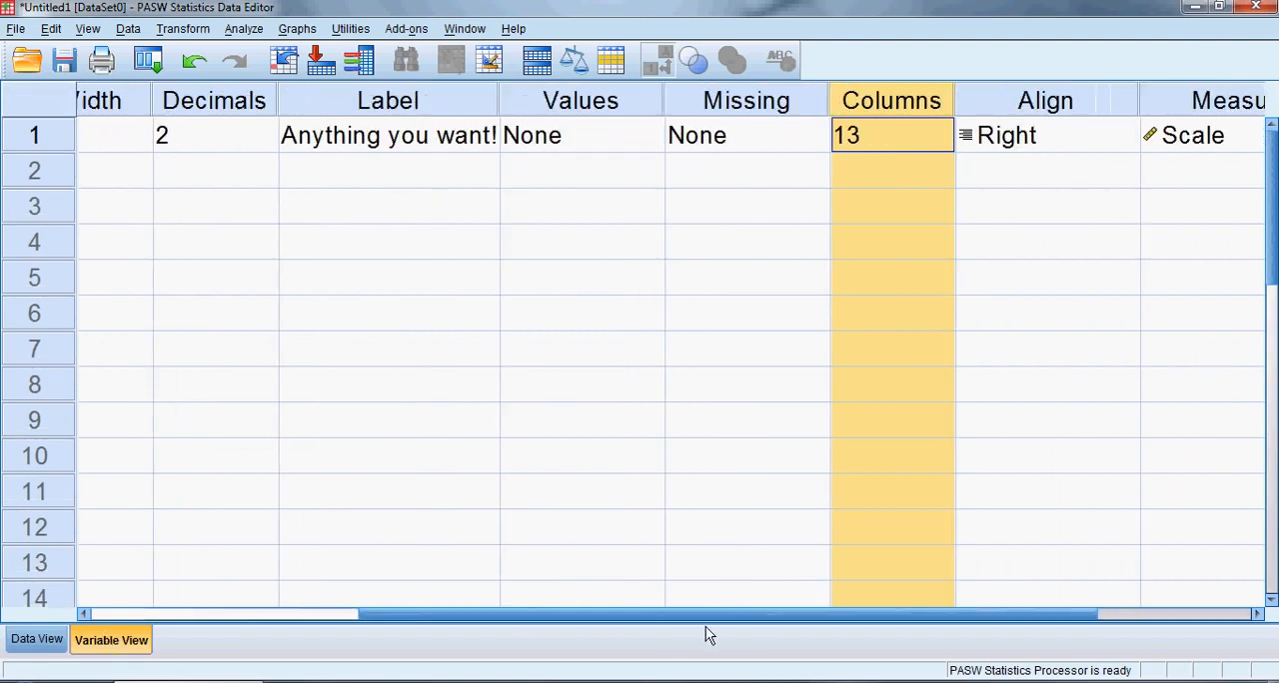
click(1039, 110)
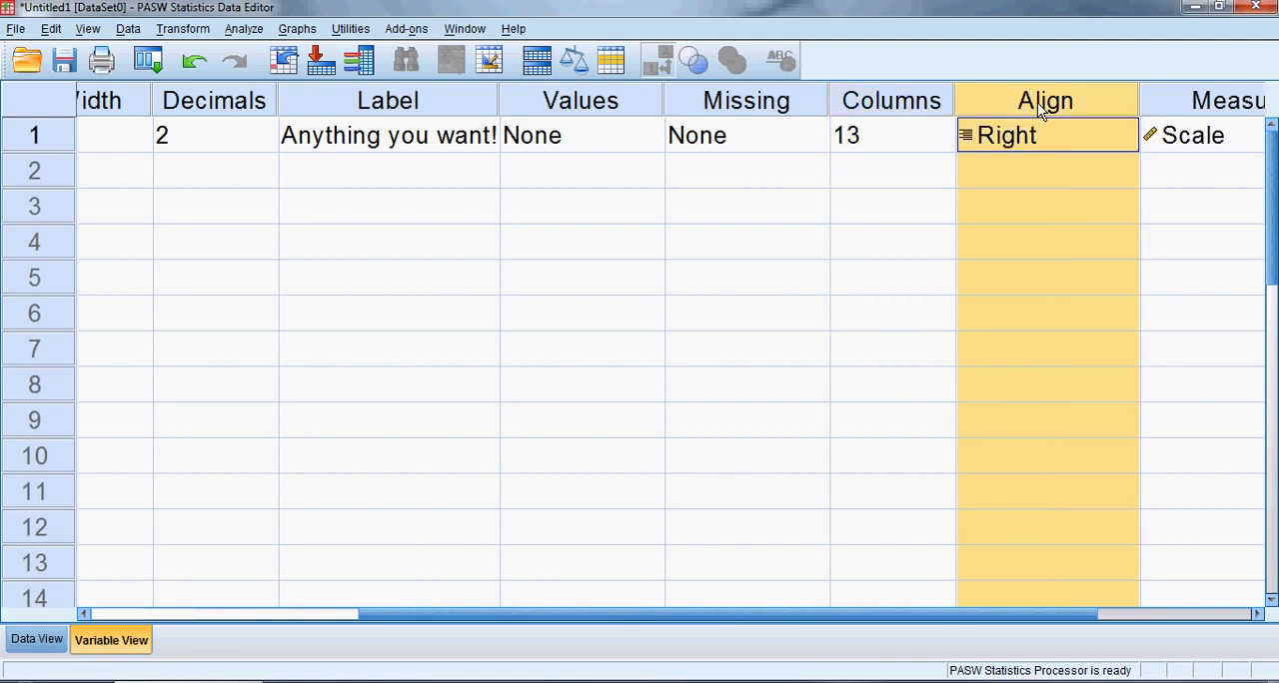
click(1061, 146)
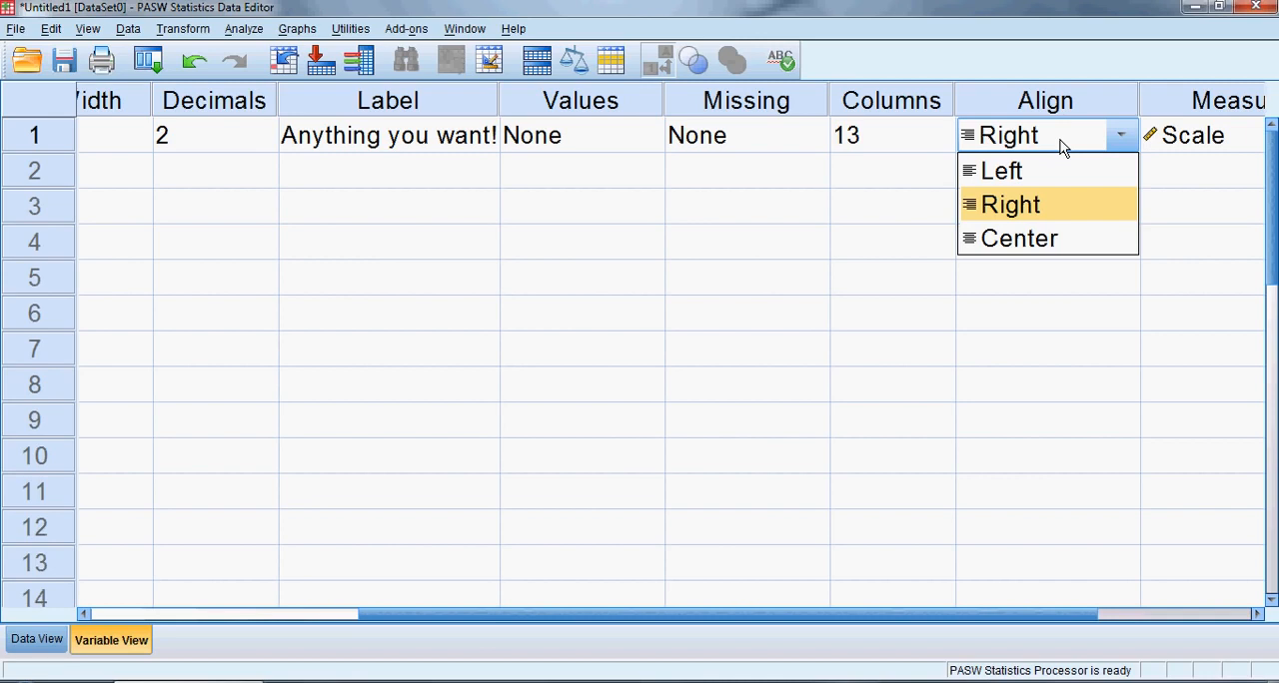
click(617, 100)
click(706, 99)
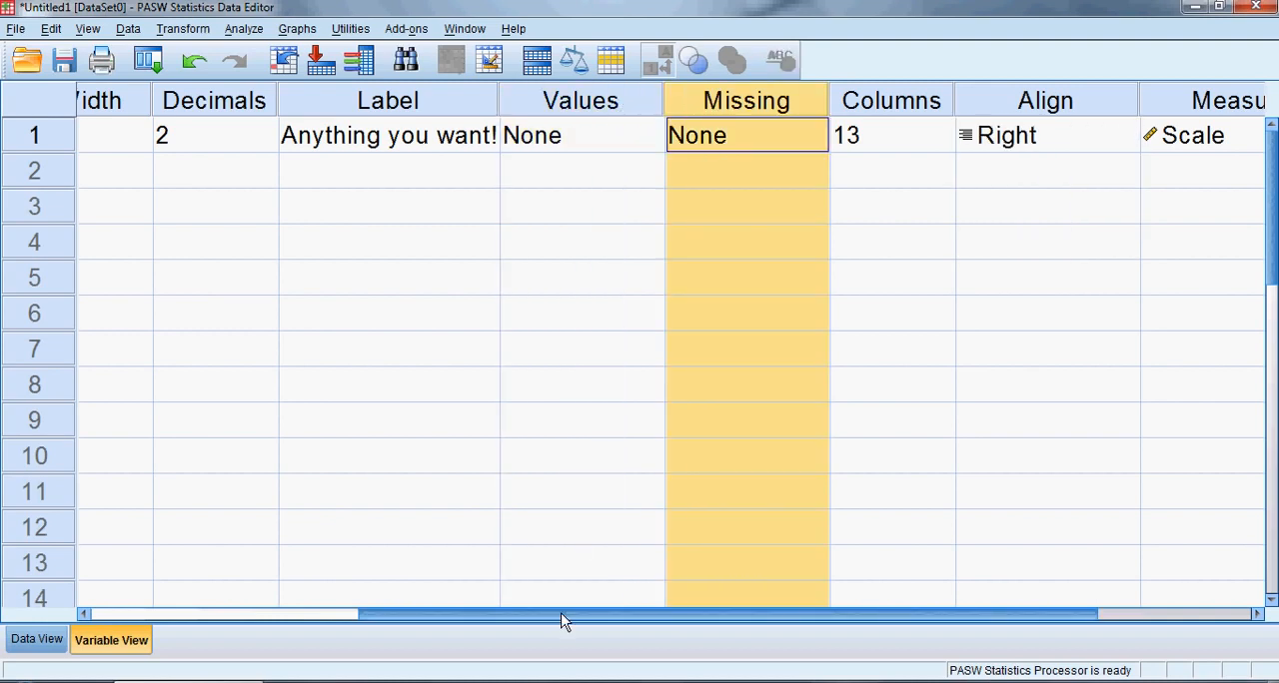
drag(562, 621, 933, 580)
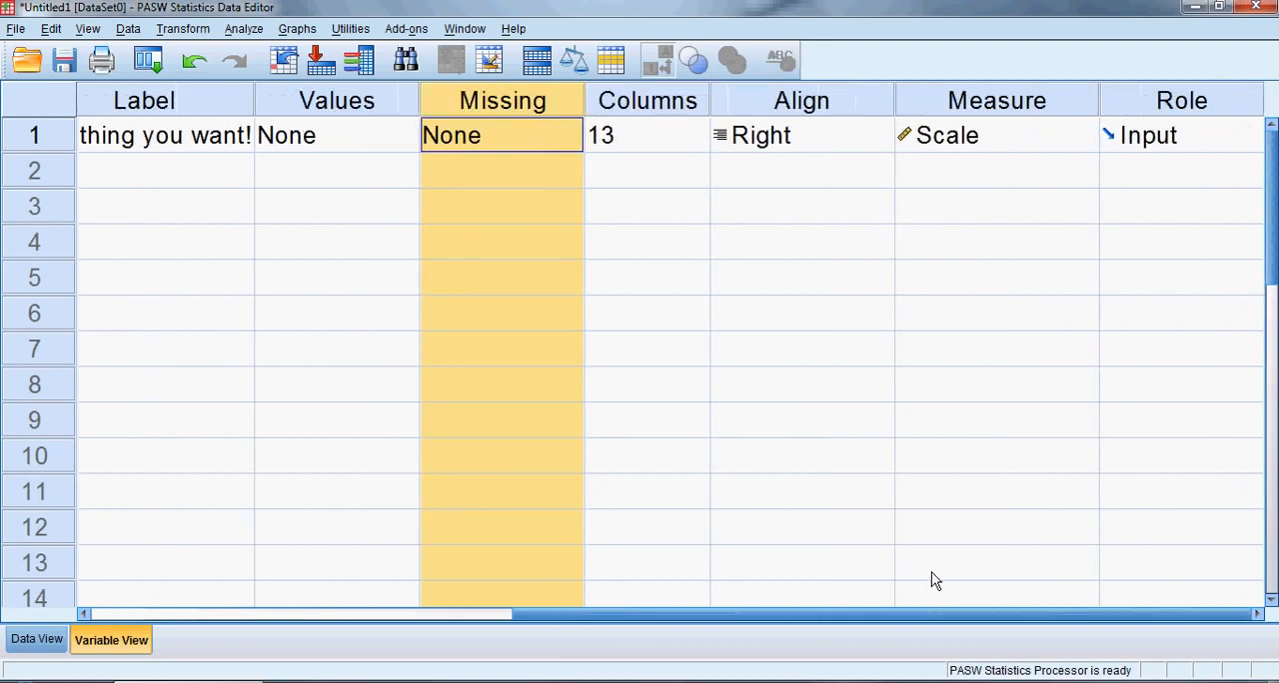
click(1164, 102)
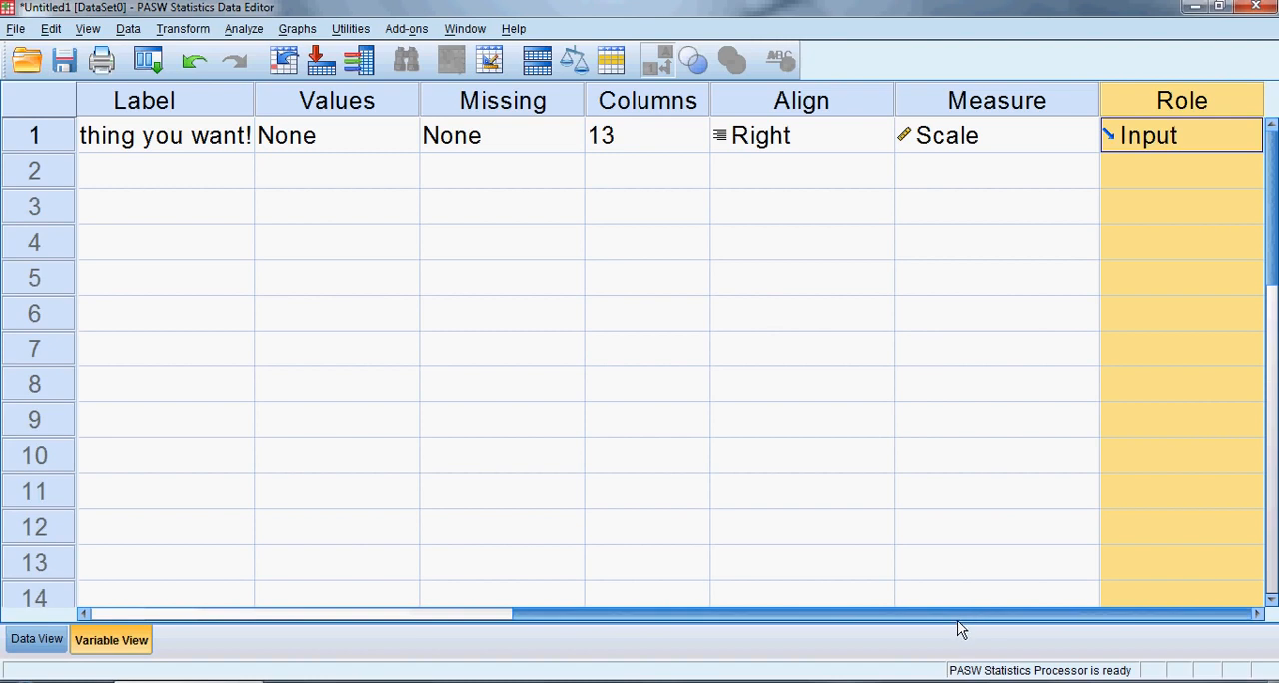
Go to the data grid, jump from the Random_Name column to its variable definition, and return to its data from the definition row
drag(957, 617, 800, 579)
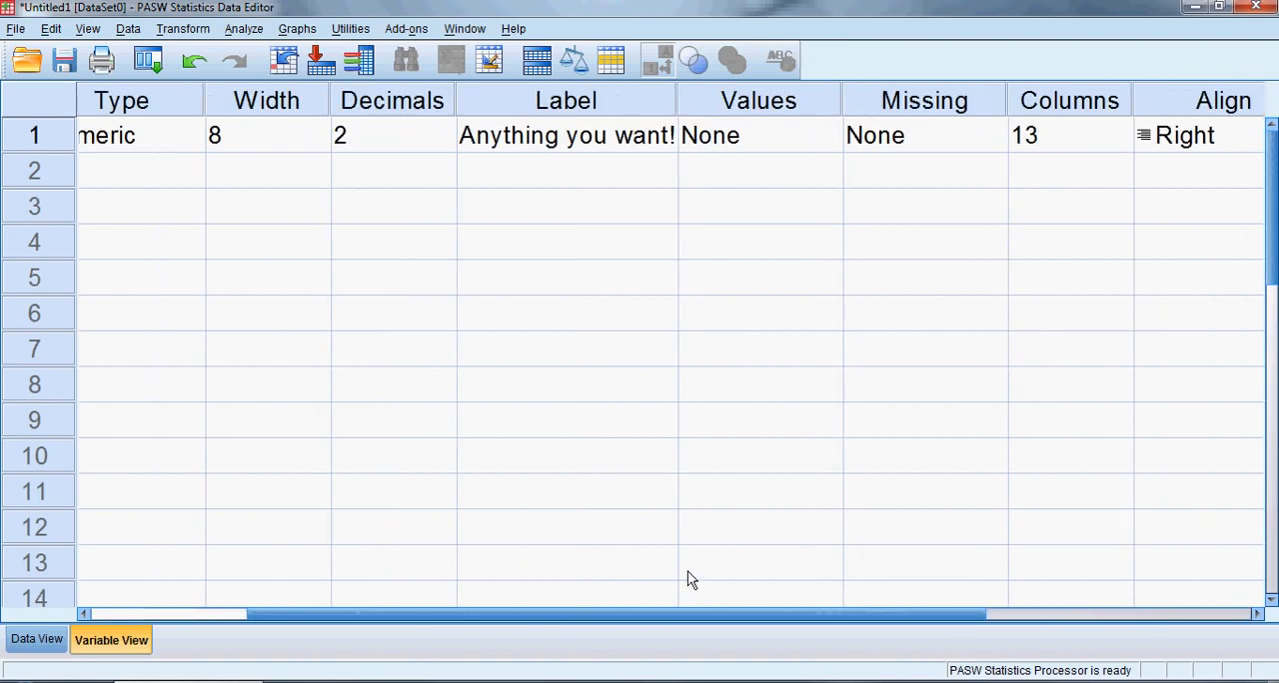
drag(673, 617, 540, 616)
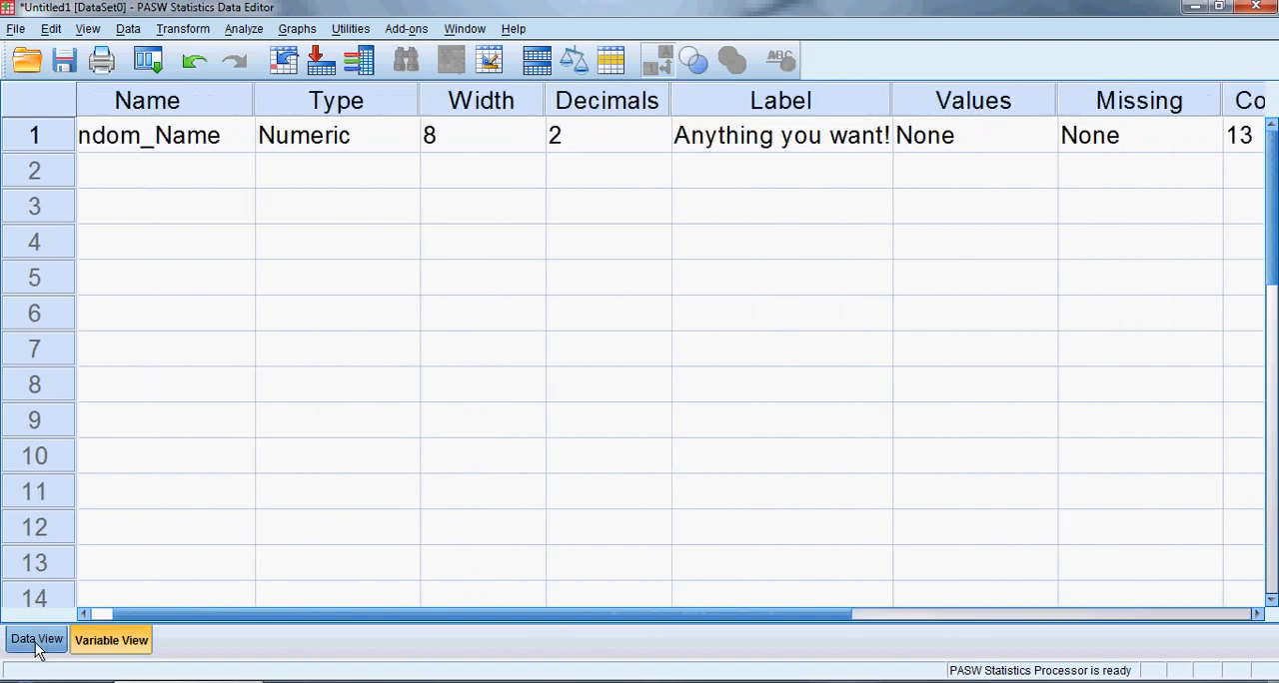
click(40, 647)
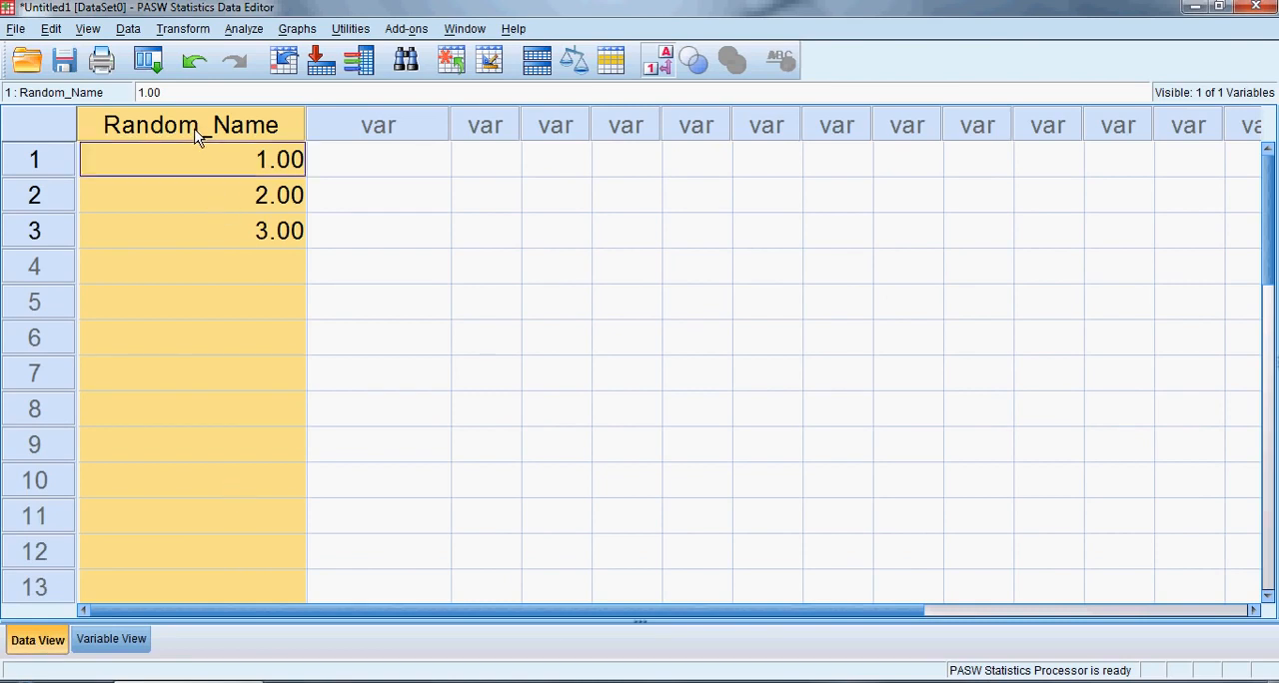
click(213, 160)
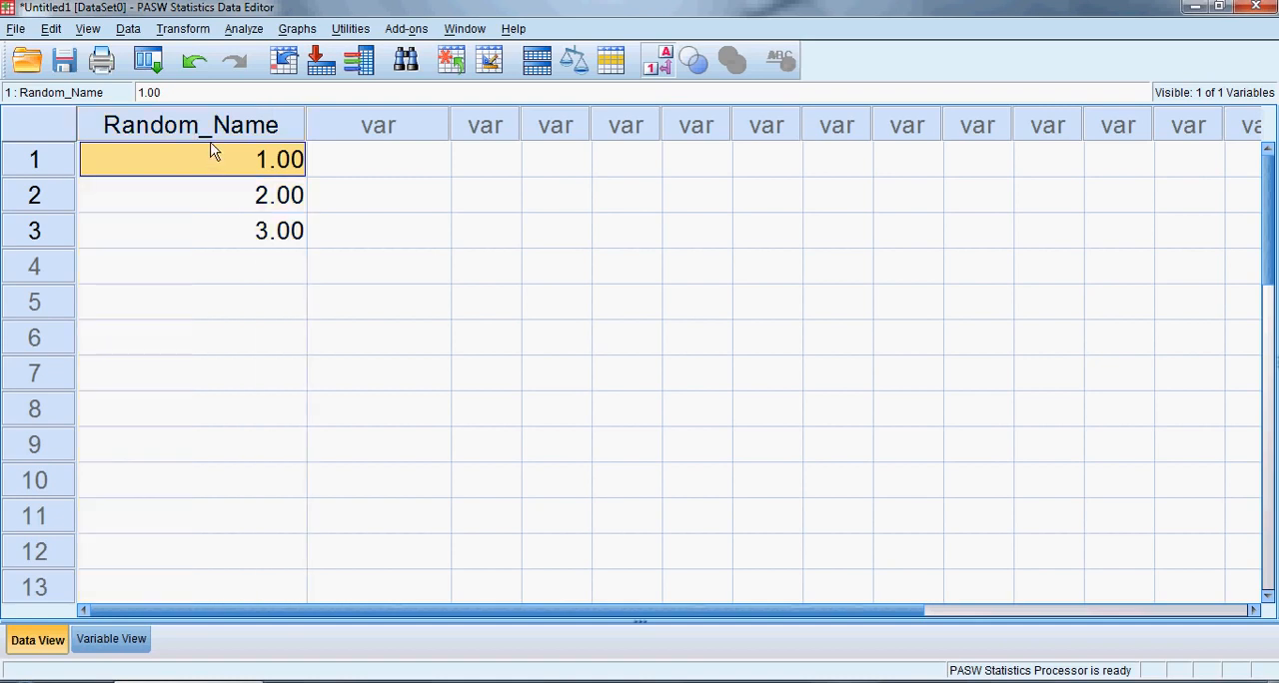
double_click(210, 130)
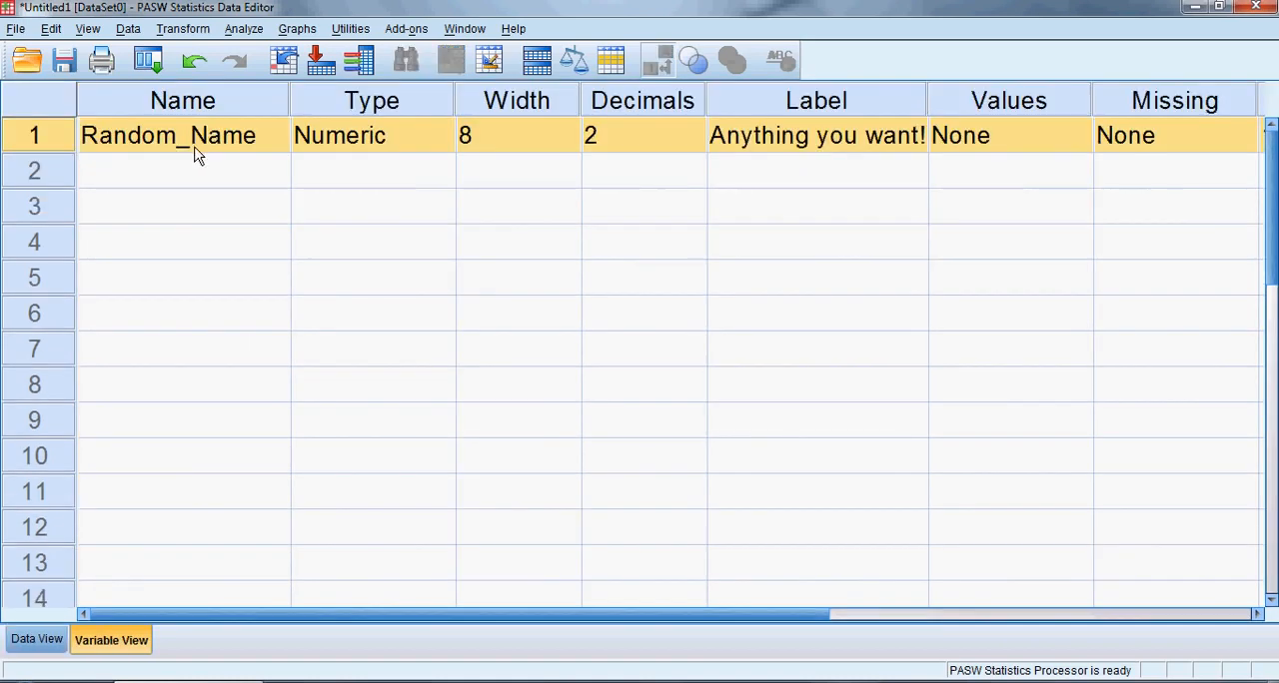
double_click(38, 143)
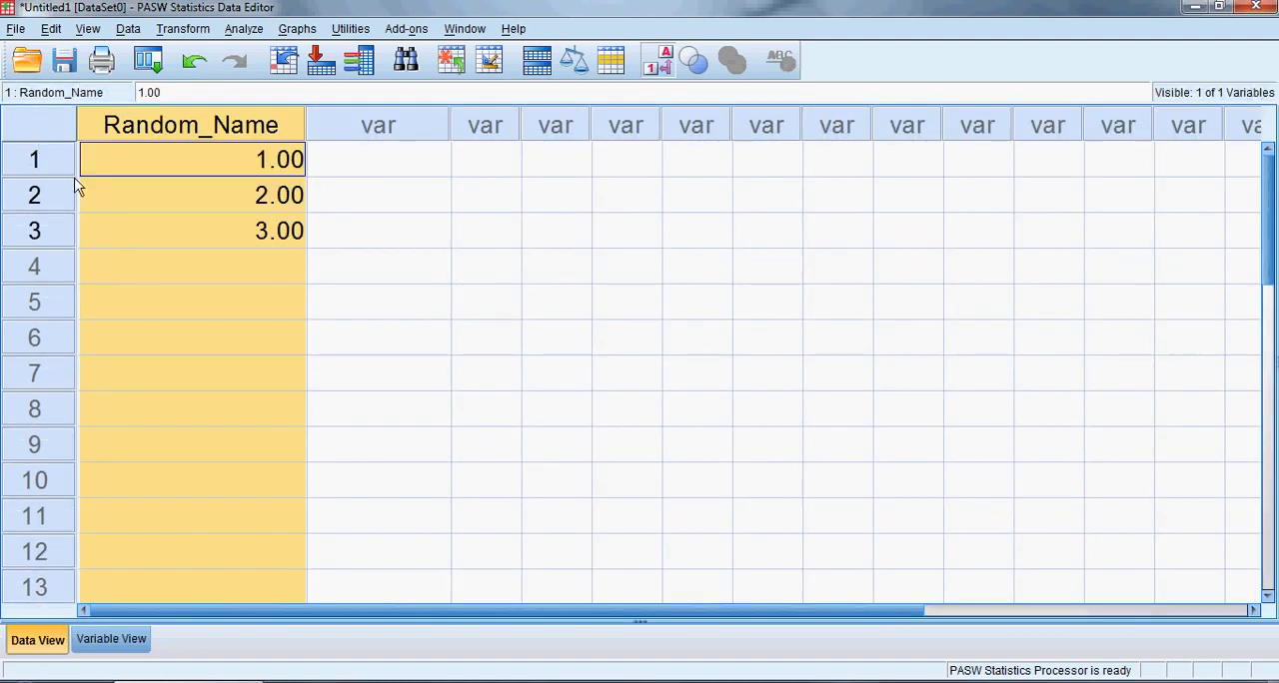